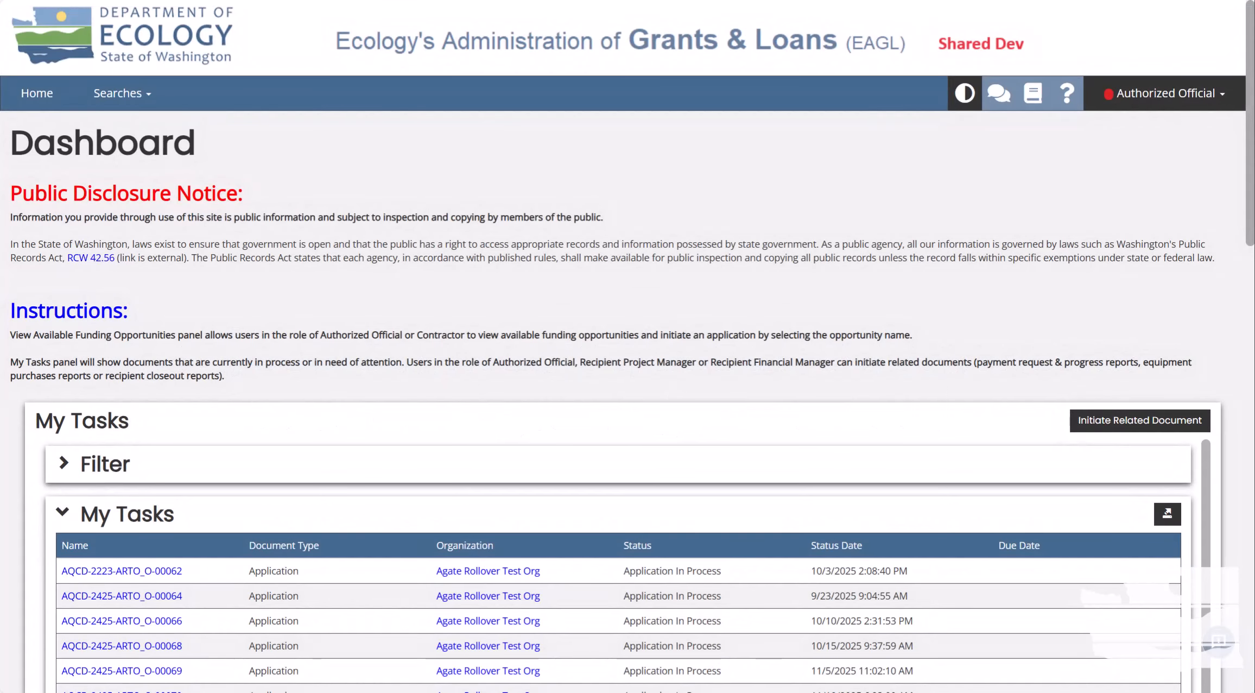
# Open the Applications search and list all applications with the status filter cleared.
pyautogui.click(108, 105)
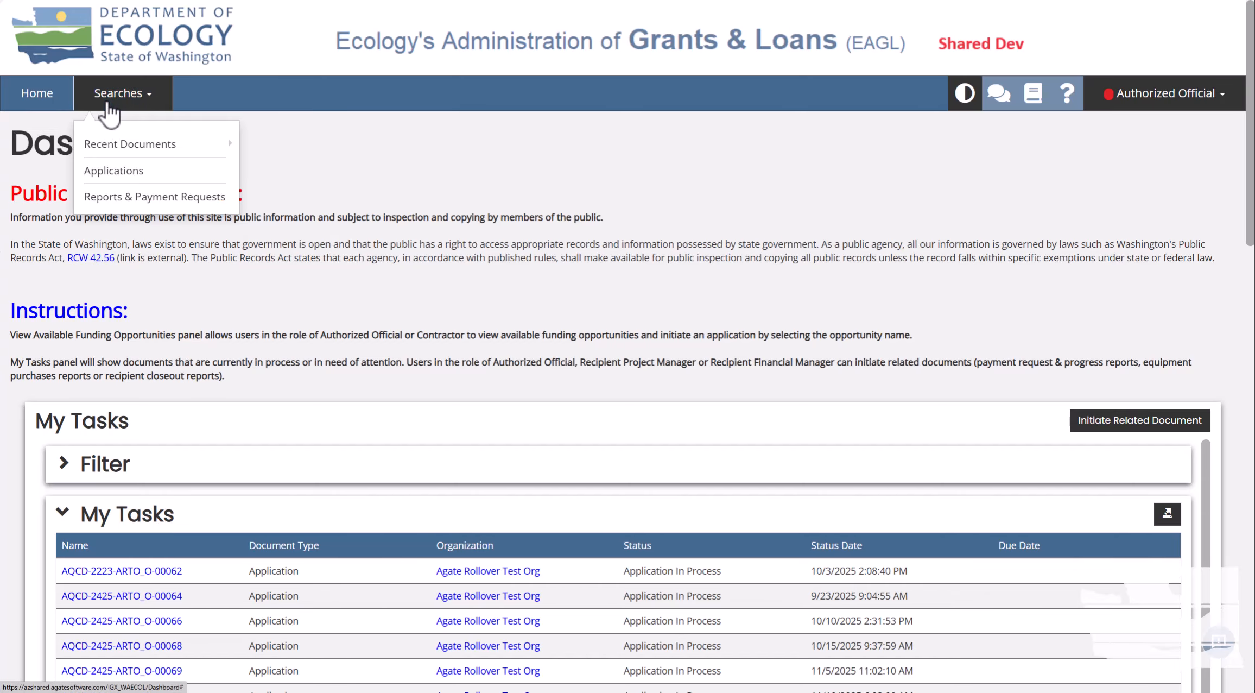
pyautogui.click(149, 173)
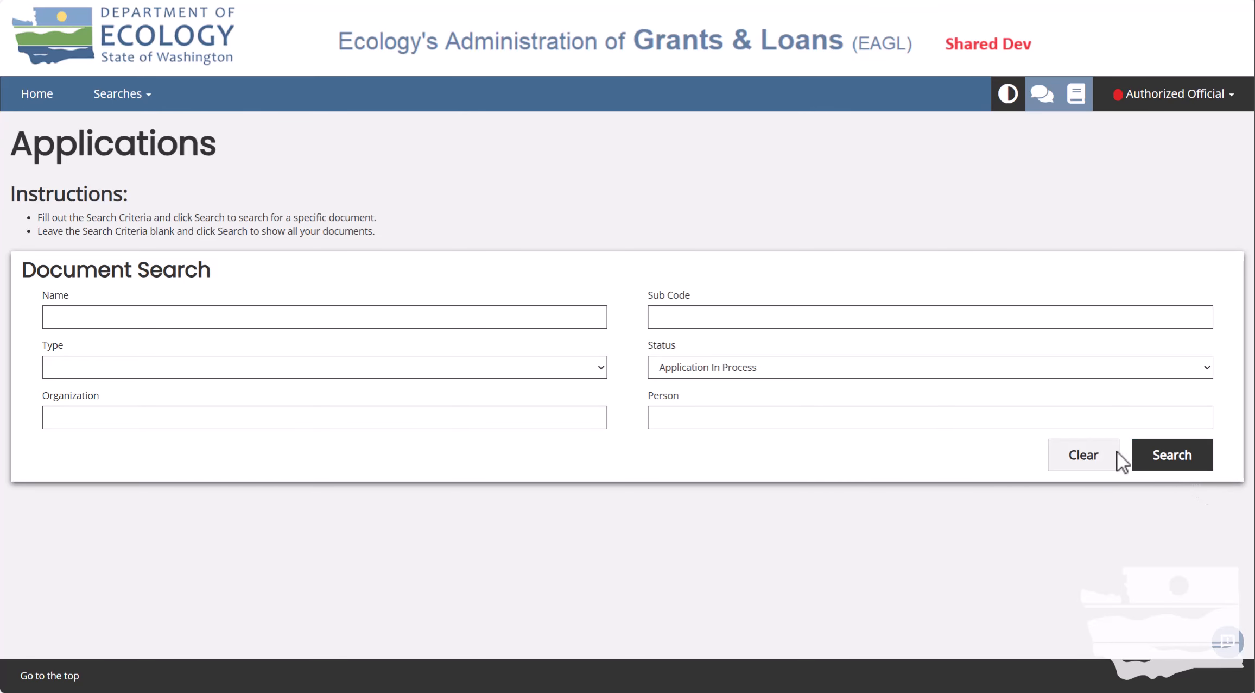
pyautogui.click(1095, 465)
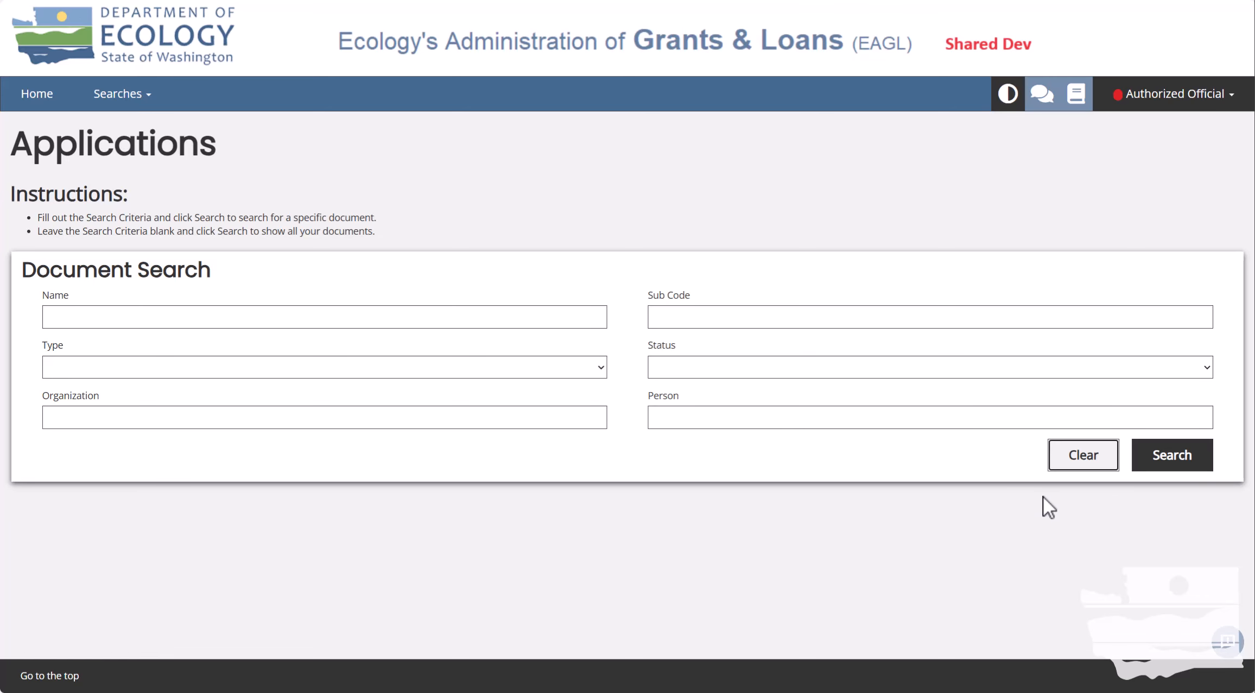
pyautogui.click(1191, 466)
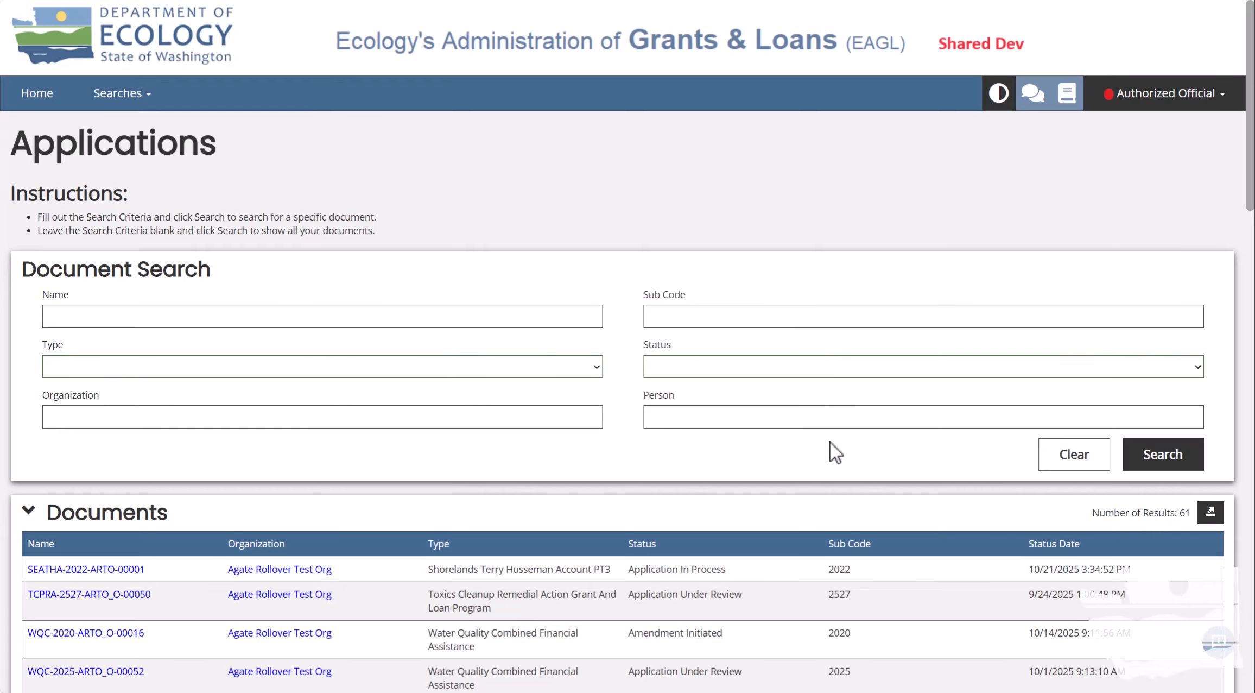
pyautogui.scroll(-5, 437, 563)
pyautogui.scroll(5, 392, 459)
pyautogui.click(335, 318)
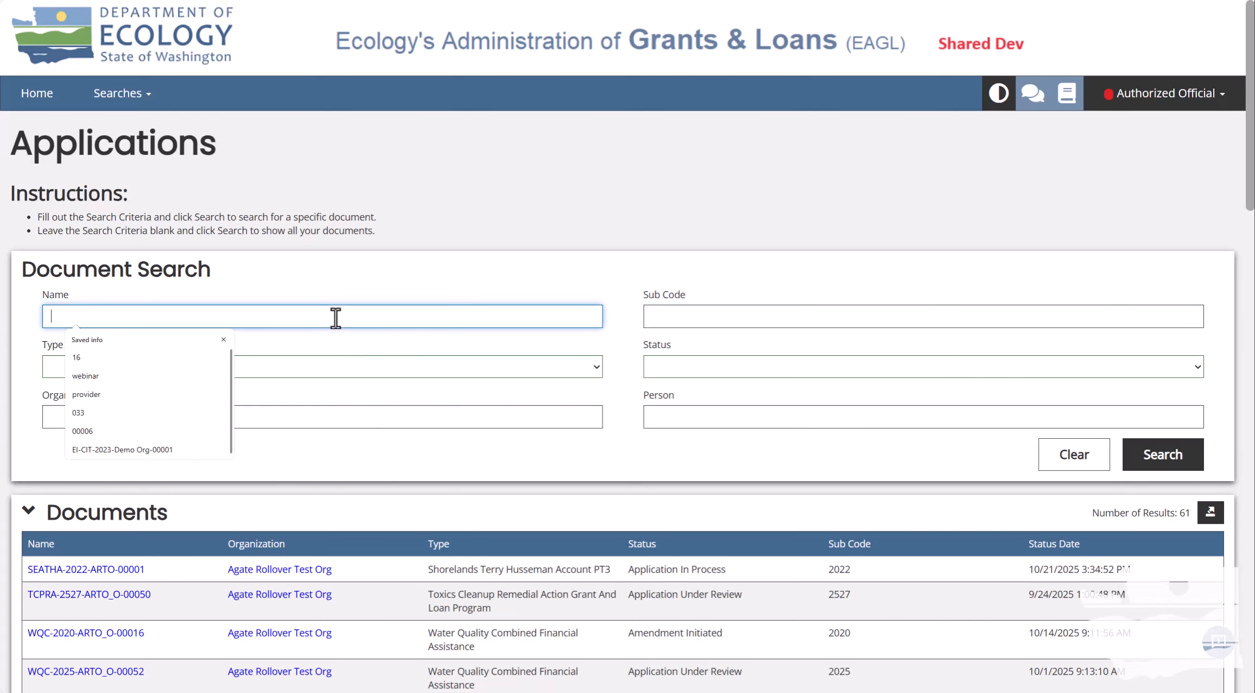
pyautogui.write('115')
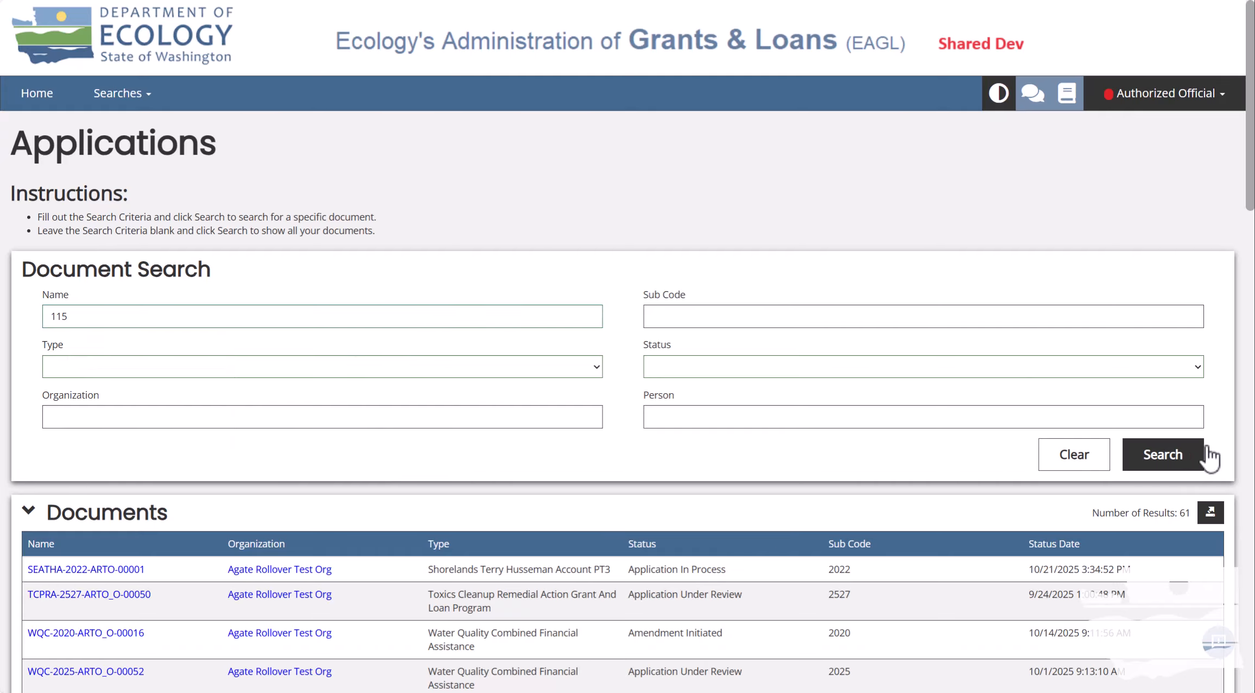
pyautogui.click(1189, 458)
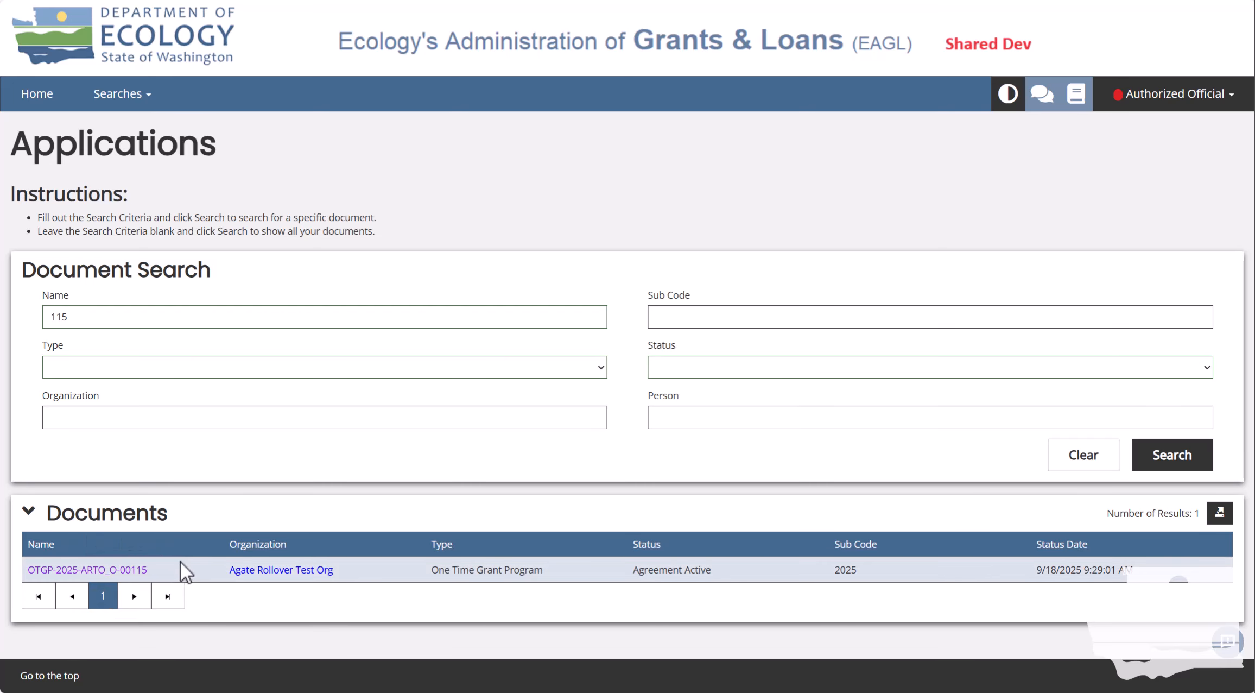
# Open OTGP-2025-ARTO_O-00115's landing page and bring the sidebar's Tools section into view.
pyautogui.click(108, 571)
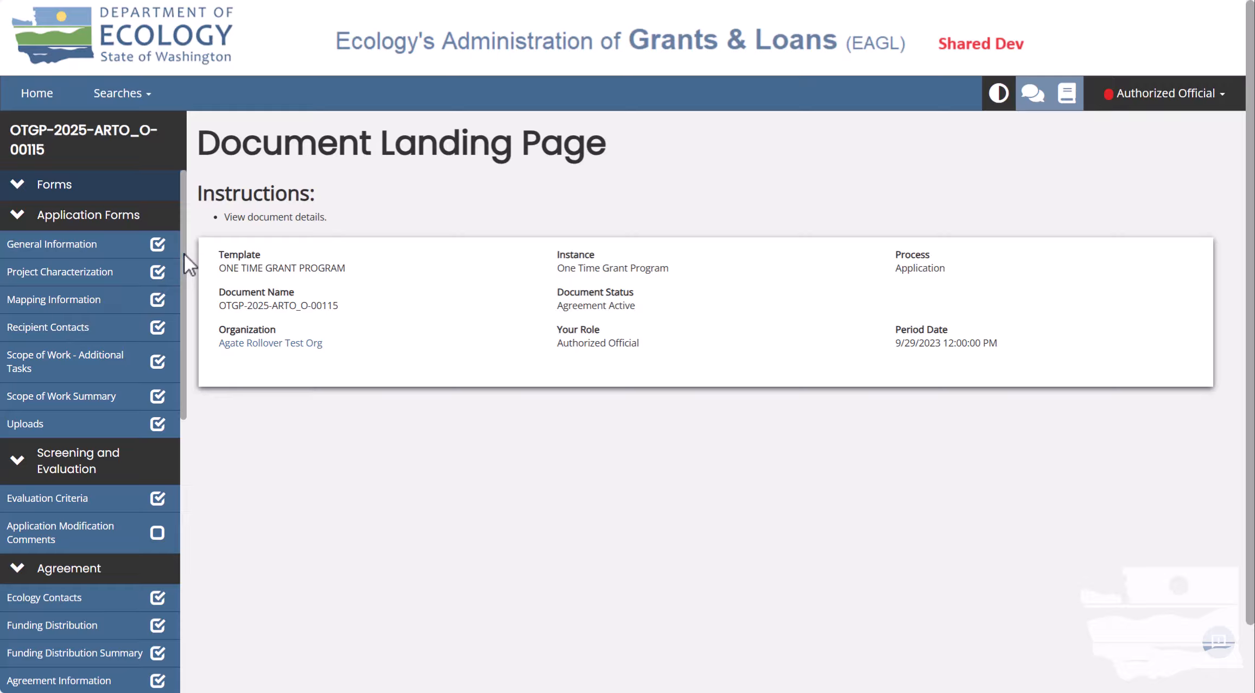
pyautogui.moveTo(185, 254); pyautogui.dragTo(203, 543)
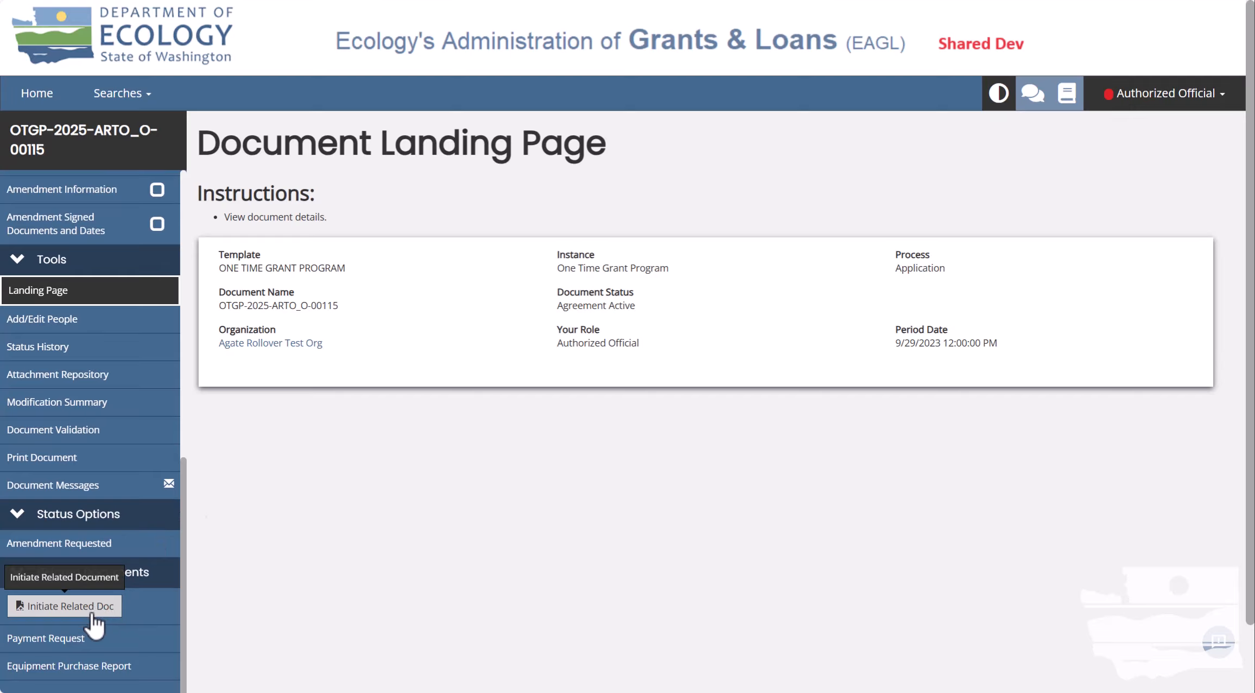
pyautogui.click(115, 605)
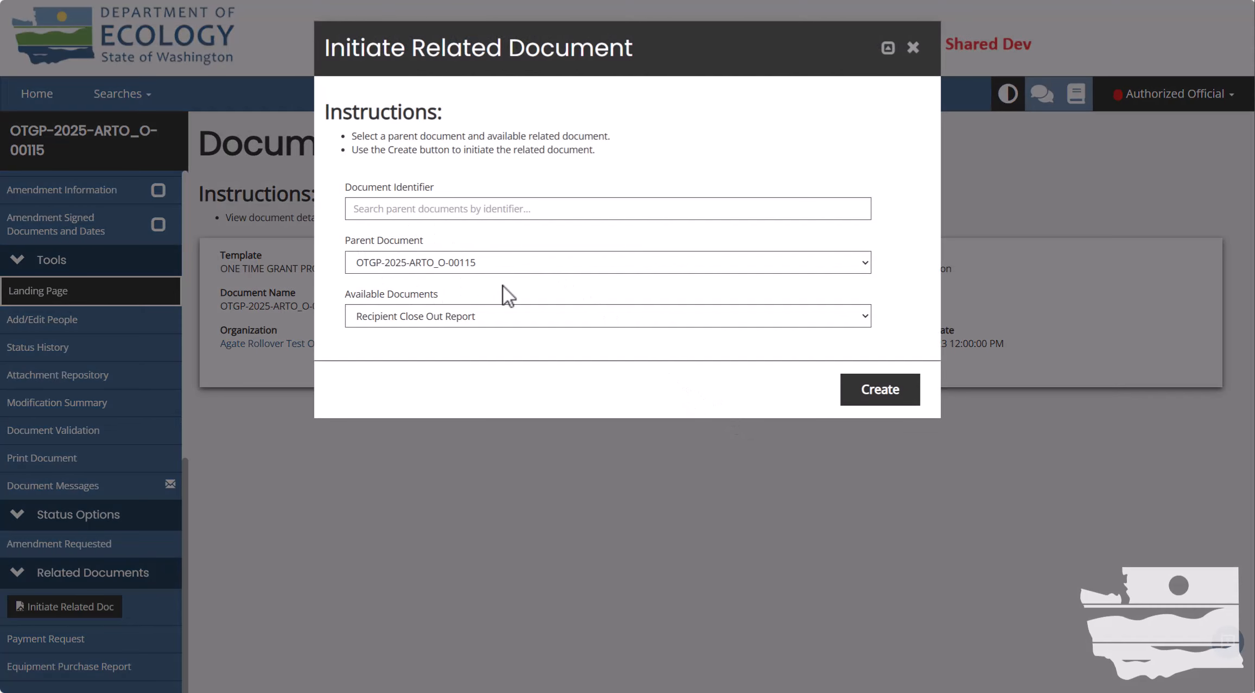
pyautogui.click(475, 319)
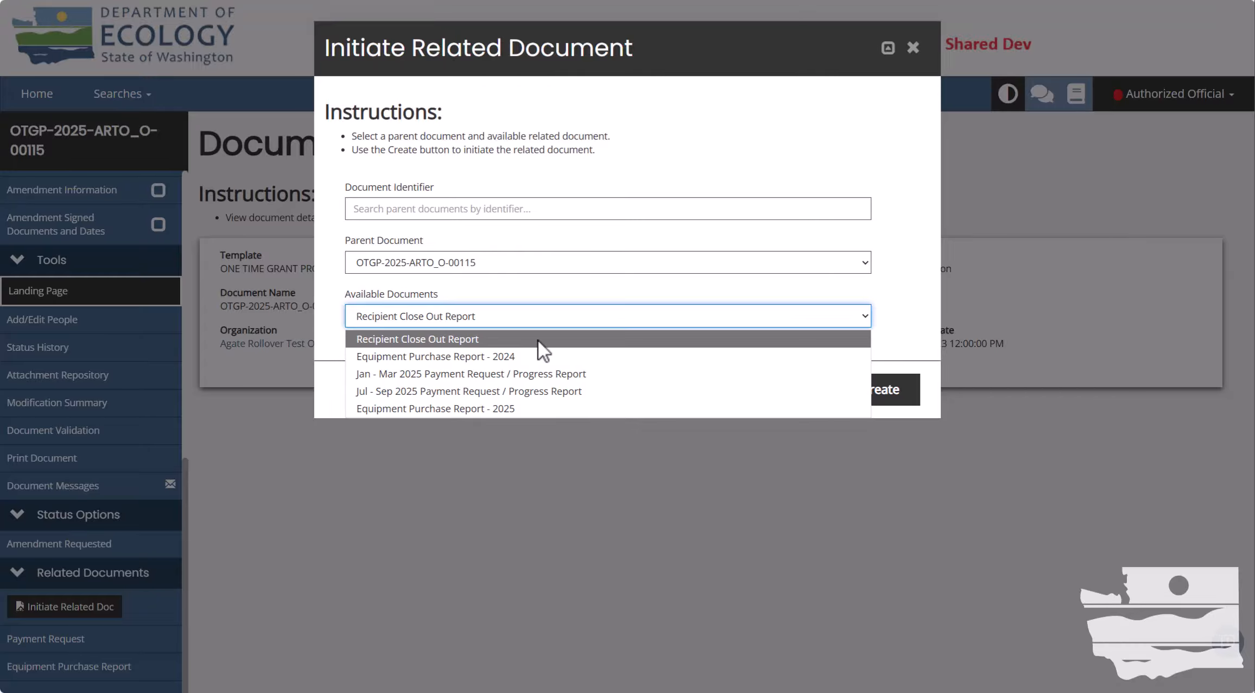
pyautogui.click(803, 152)
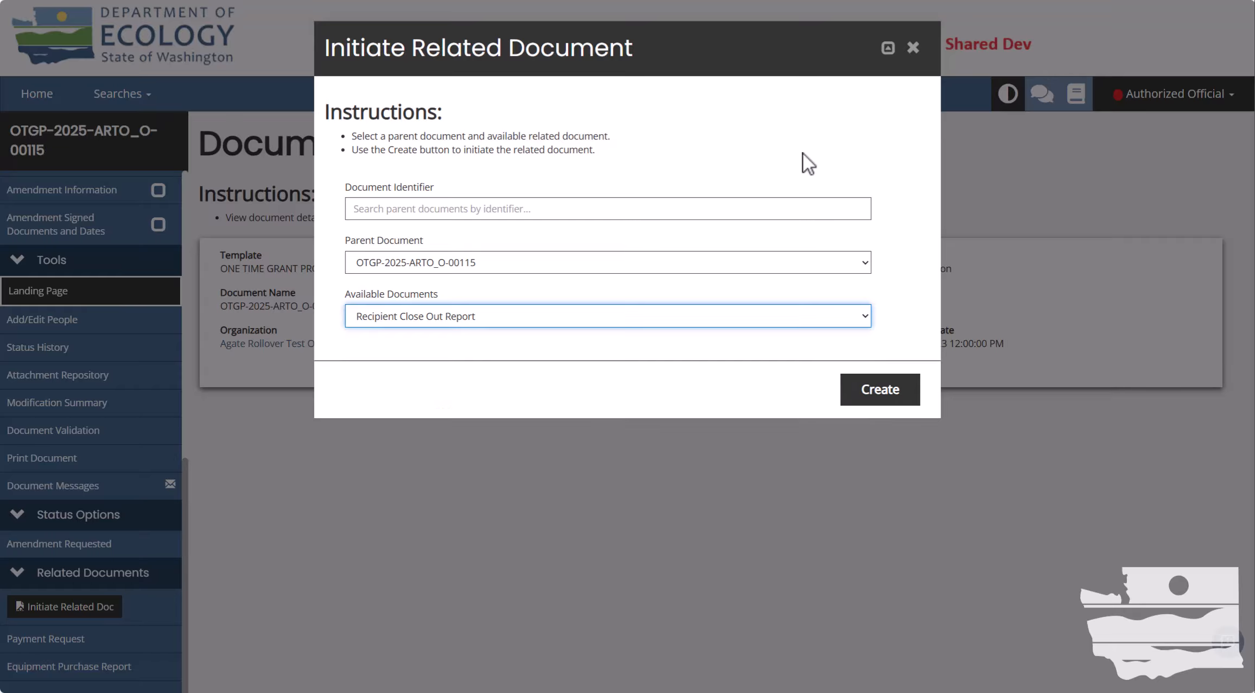
pyautogui.click(913, 48)
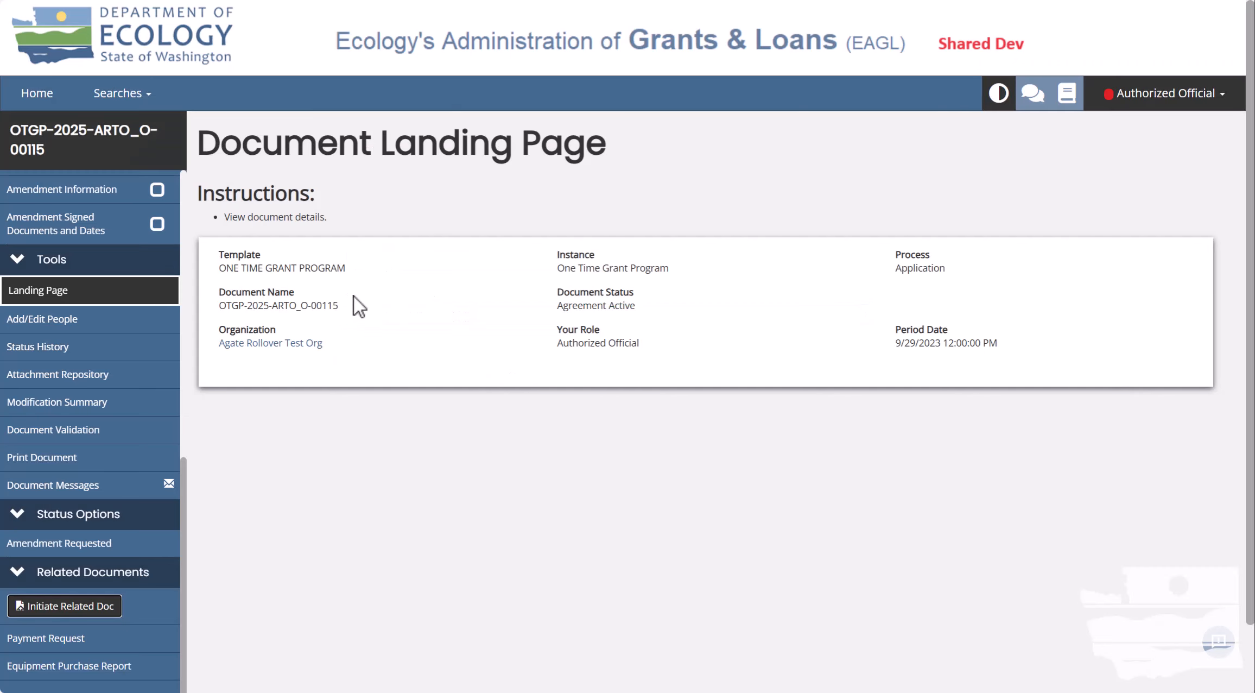
# Leave the OTGP-2025-ARTO_O-00115 landing page and return to the Home Dashboard.
pyautogui.moveTo(354, 304); pyautogui.dragTo(221, 307)
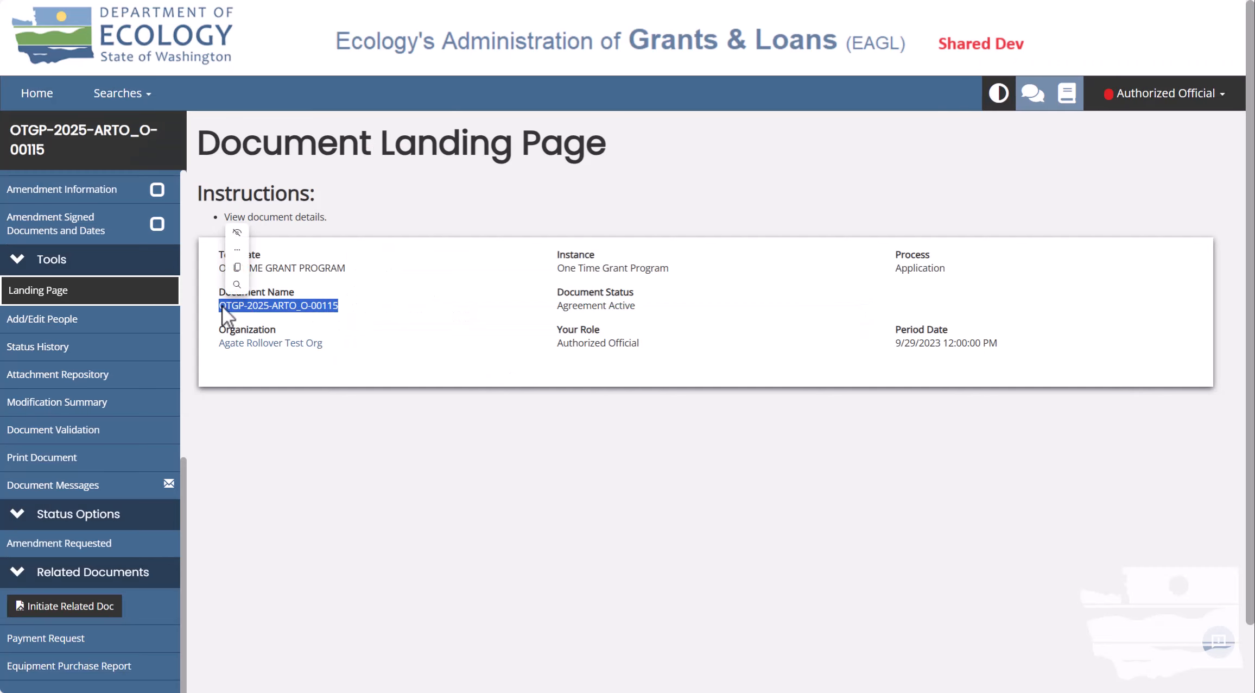
pyautogui.click(379, 298)
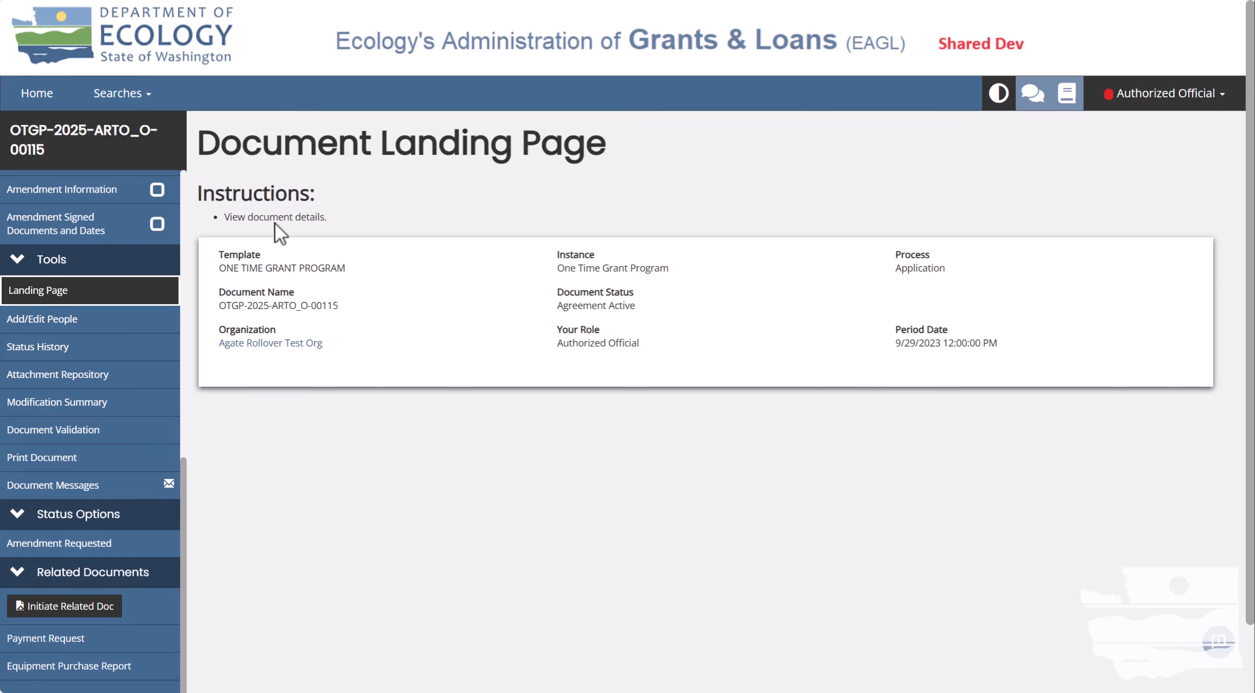
pyautogui.click(38, 93)
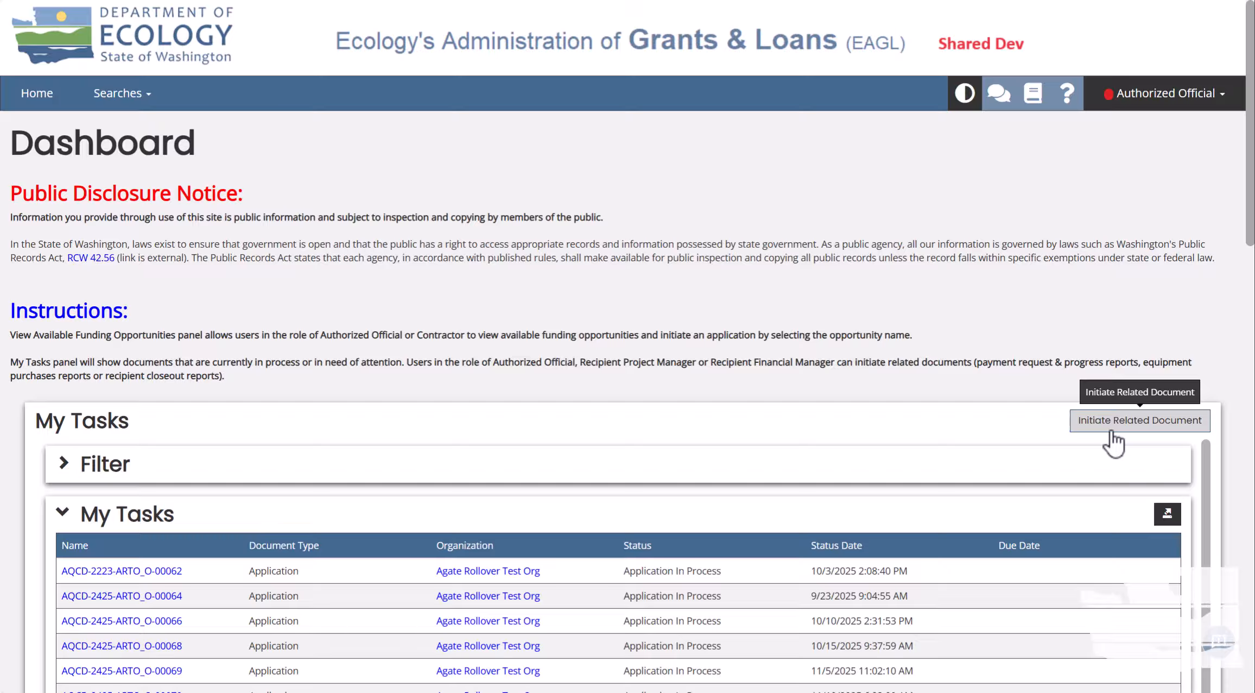
# Start a new related document with OTGP-2025-ARTO_O-00115 as the parent grant.
pyautogui.click(1111, 429)
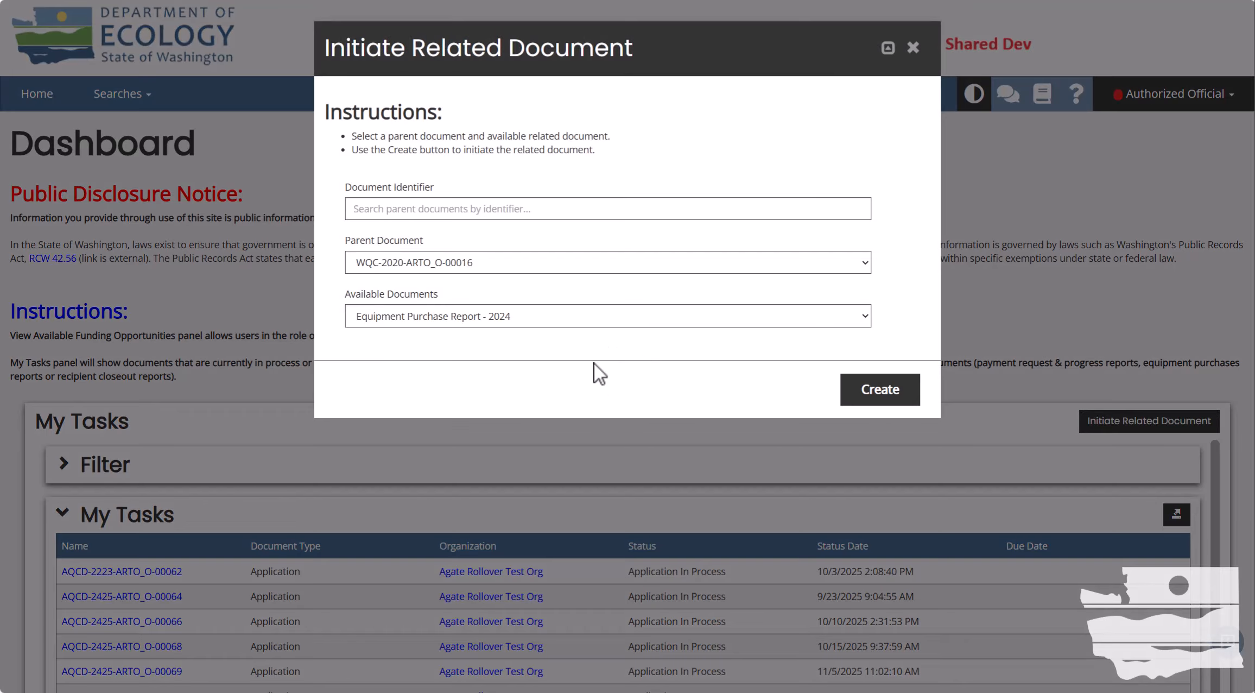
pyautogui.click(572, 260)
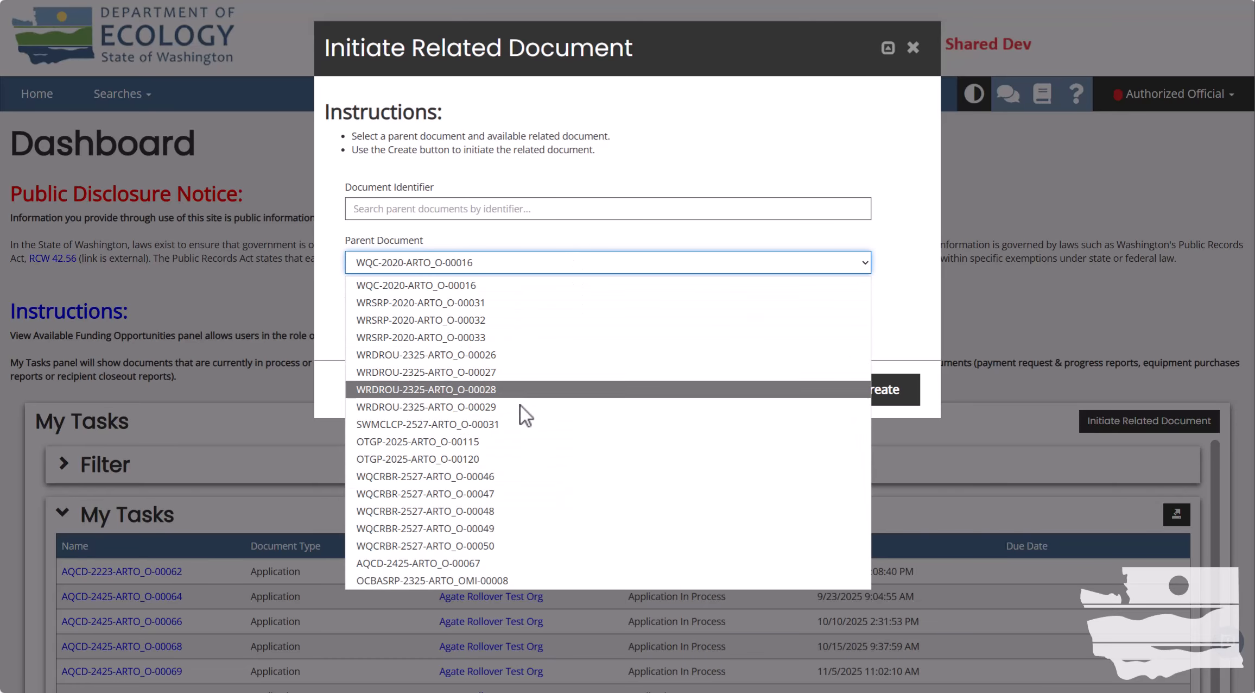
pyautogui.click(515, 234)
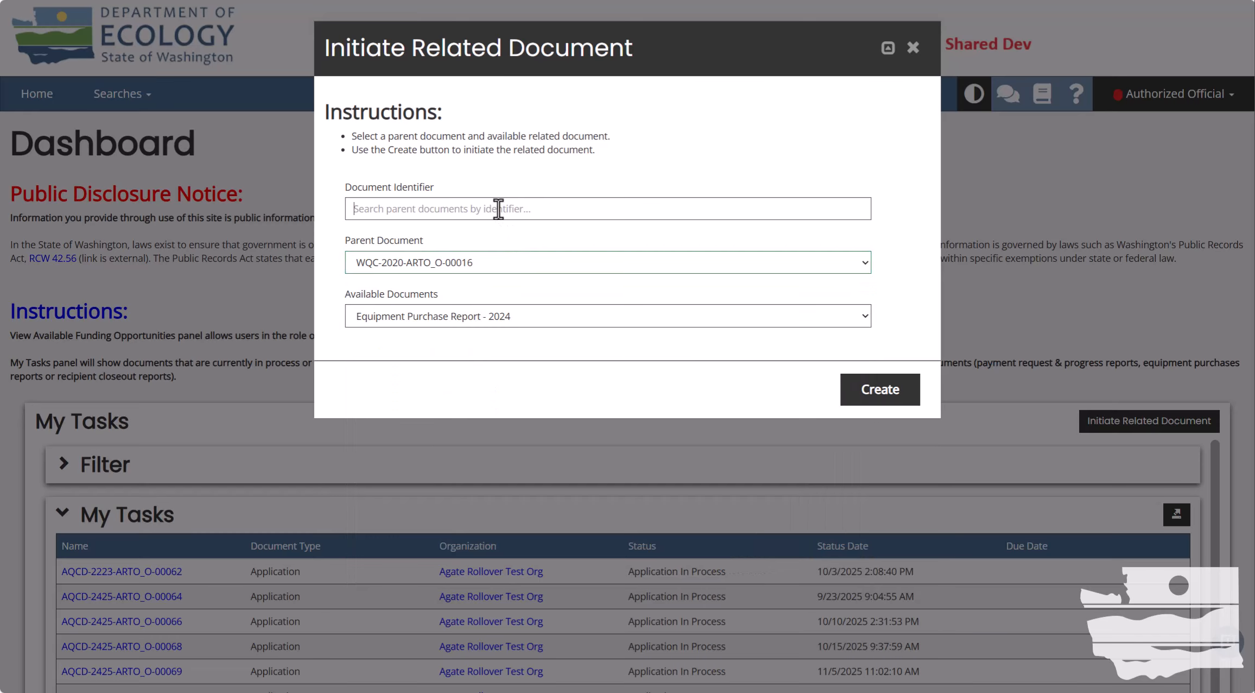
pyautogui.click(499, 209)
pyautogui.click(498, 246)
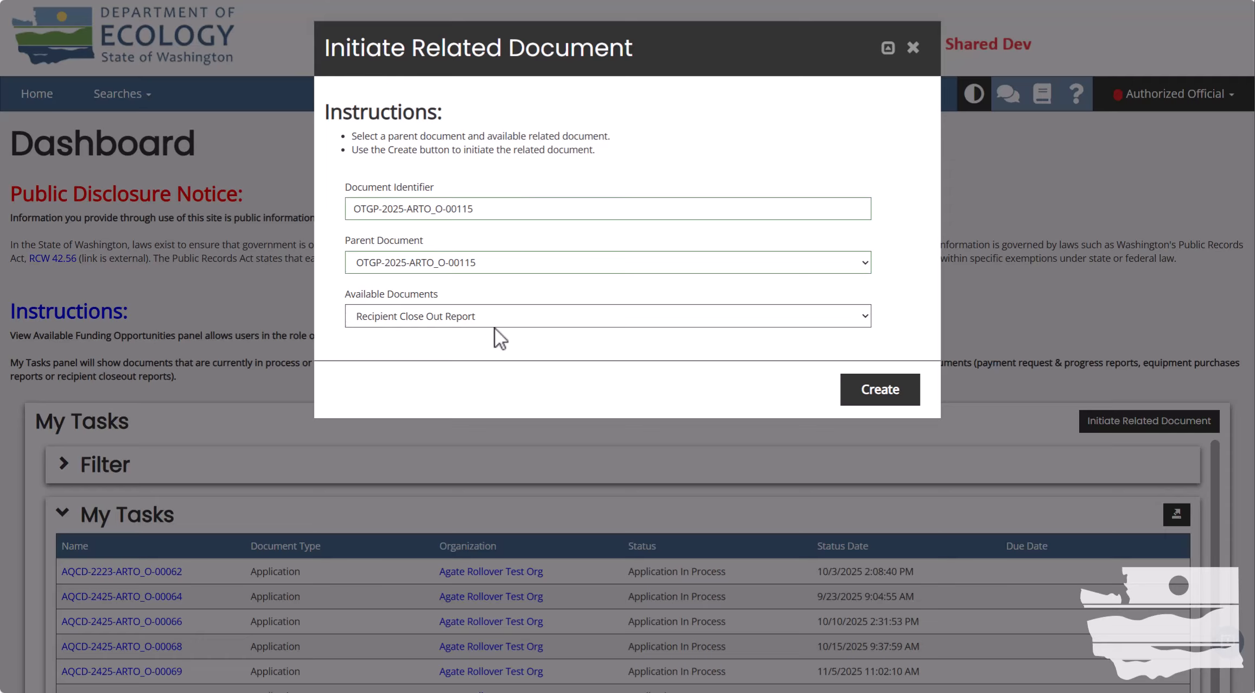
# Choose Recipient Close Out Report as the document type and create it.
pyautogui.click(507, 316)
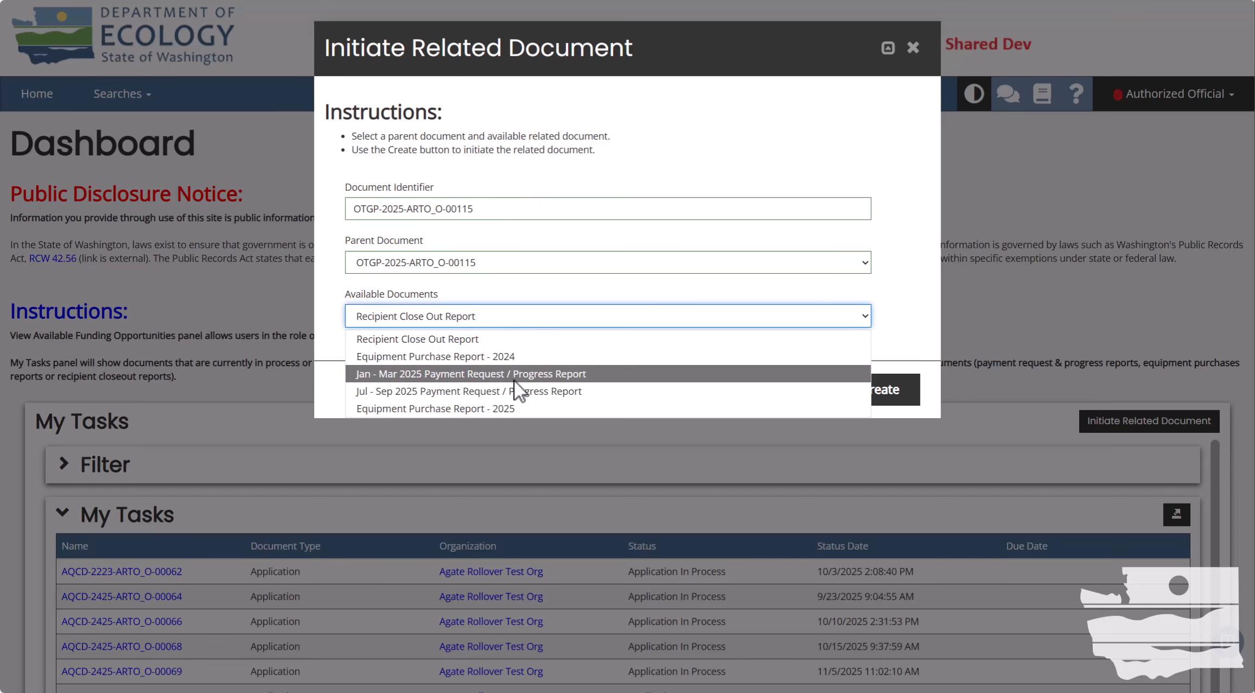
pyautogui.click(532, 337)
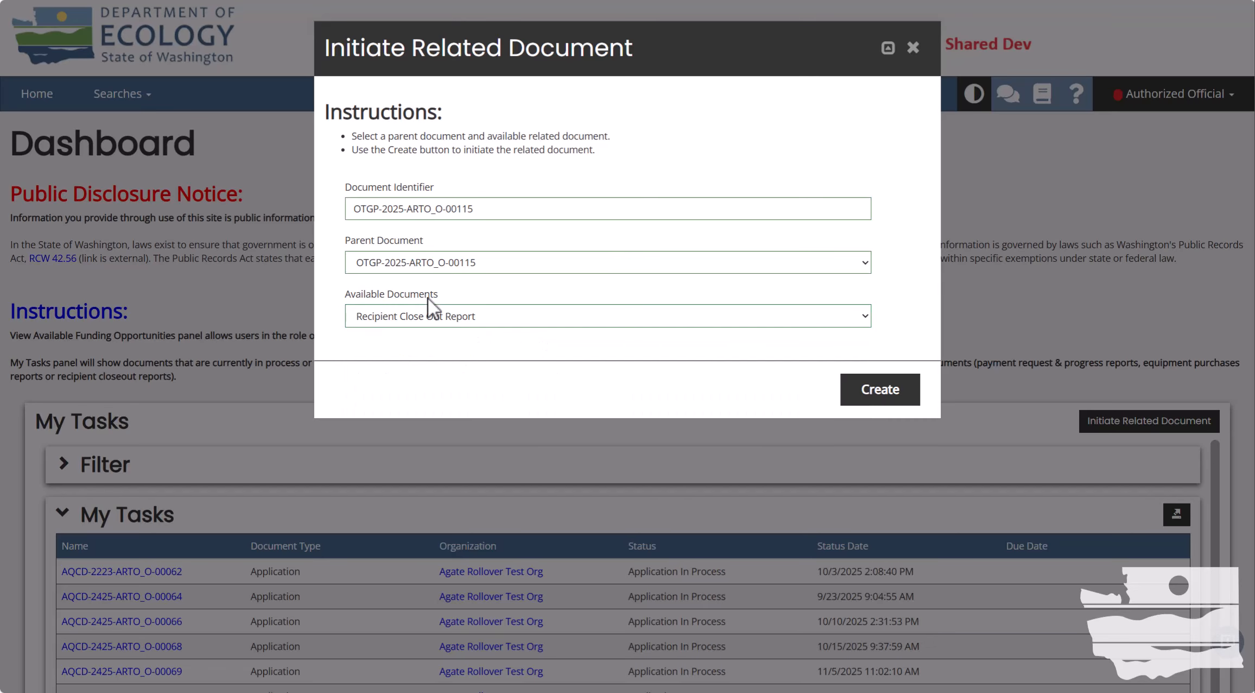
pyautogui.click(886, 398)
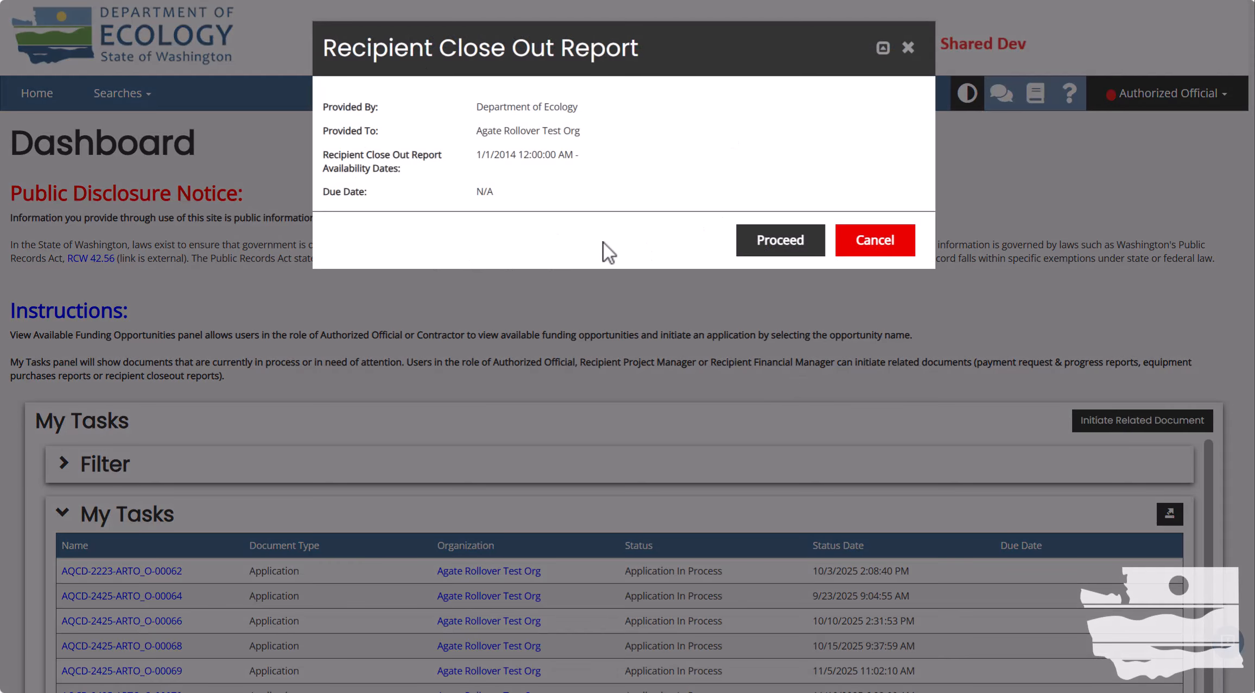
# Proceed to create RCOR-2014-ARTO_O-00143 and review its landing page sidebar.
pyautogui.click(767, 244)
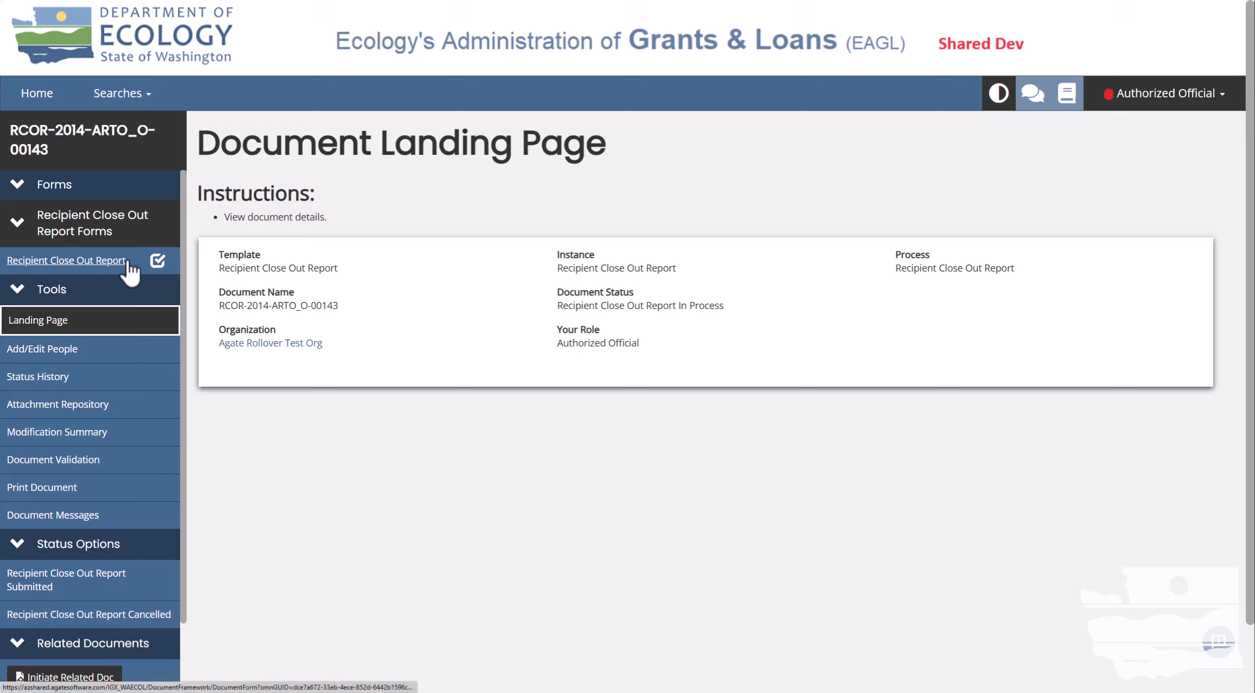
pyautogui.moveTo(185, 237); pyautogui.dragTo(182, 272)
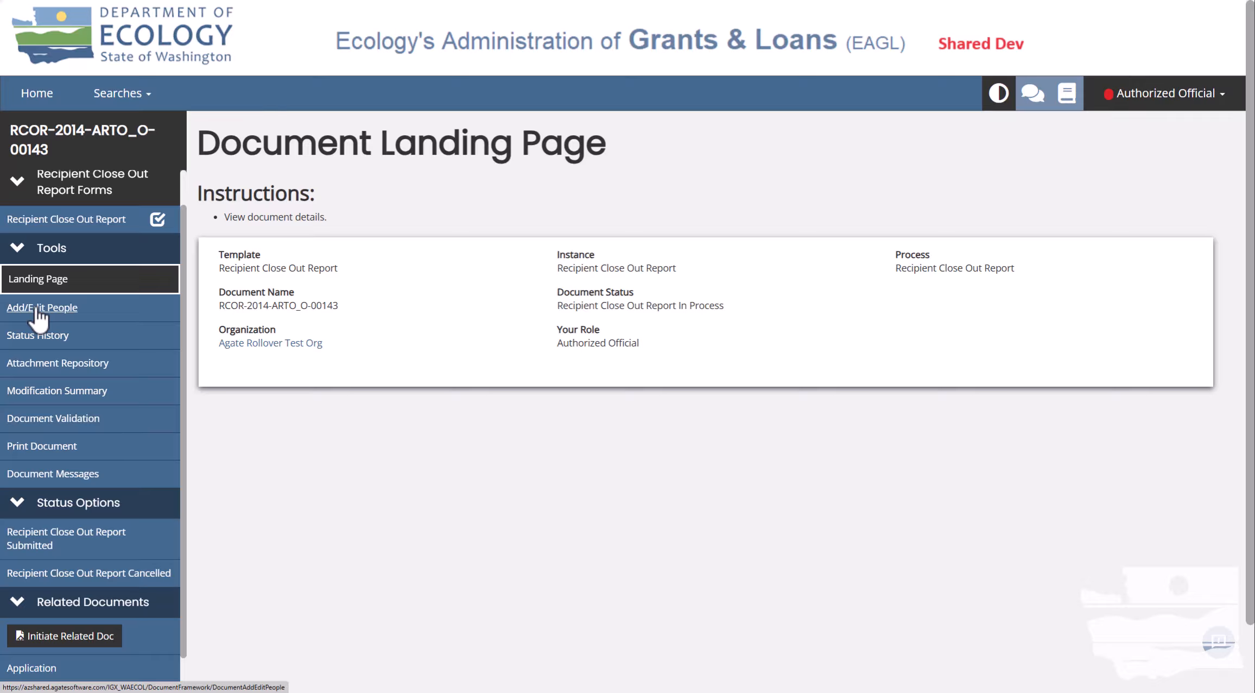
pyautogui.click(81, 334)
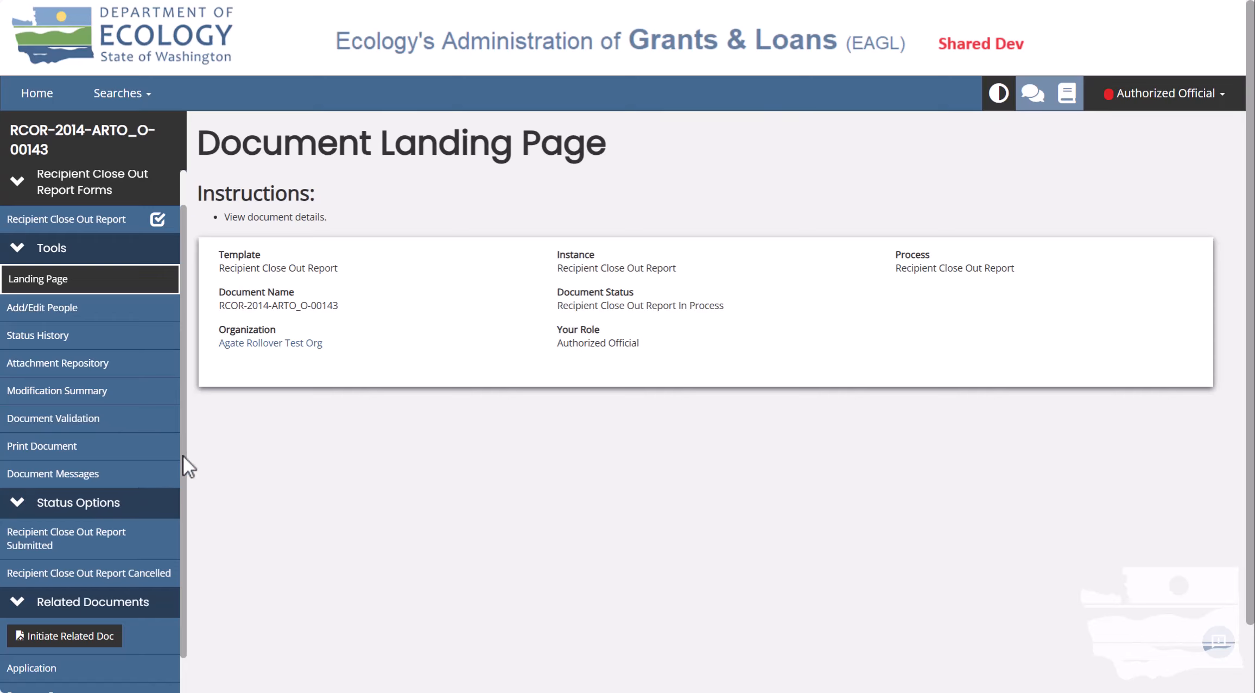
pyautogui.moveTo(184, 455); pyautogui.dragTo(183, 525)
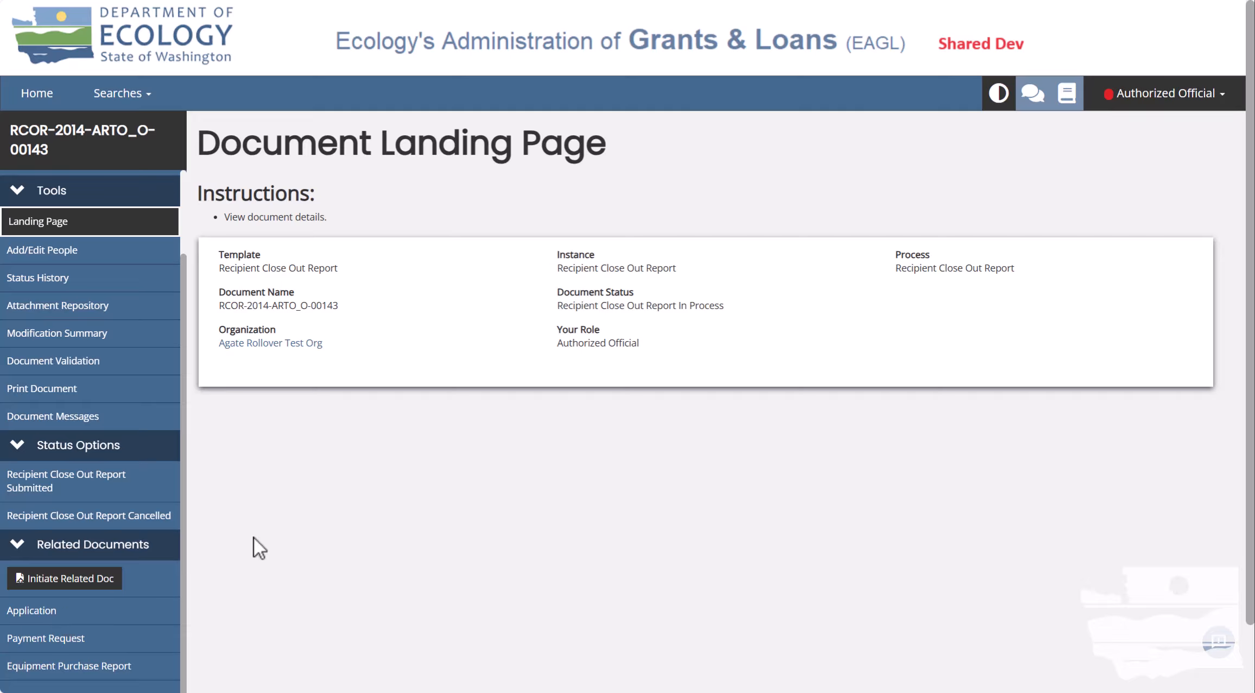
# Scroll to the top of the Recipient Close Out Report form to see its required fields.
pyautogui.scroll(2, 164, 367)
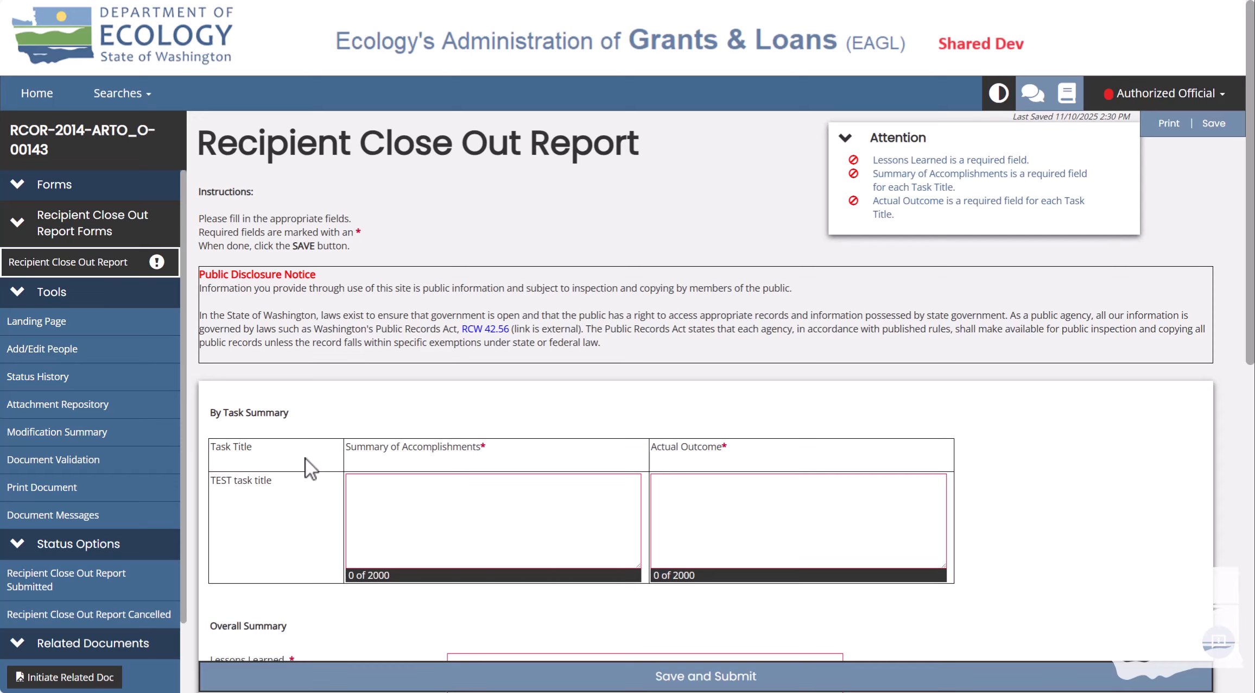
# Paste the lorem ipsum paragraph into the TEST task's Summary of Accomplishments and Actual Outcome, then save.
pyautogui.click(447, 514)
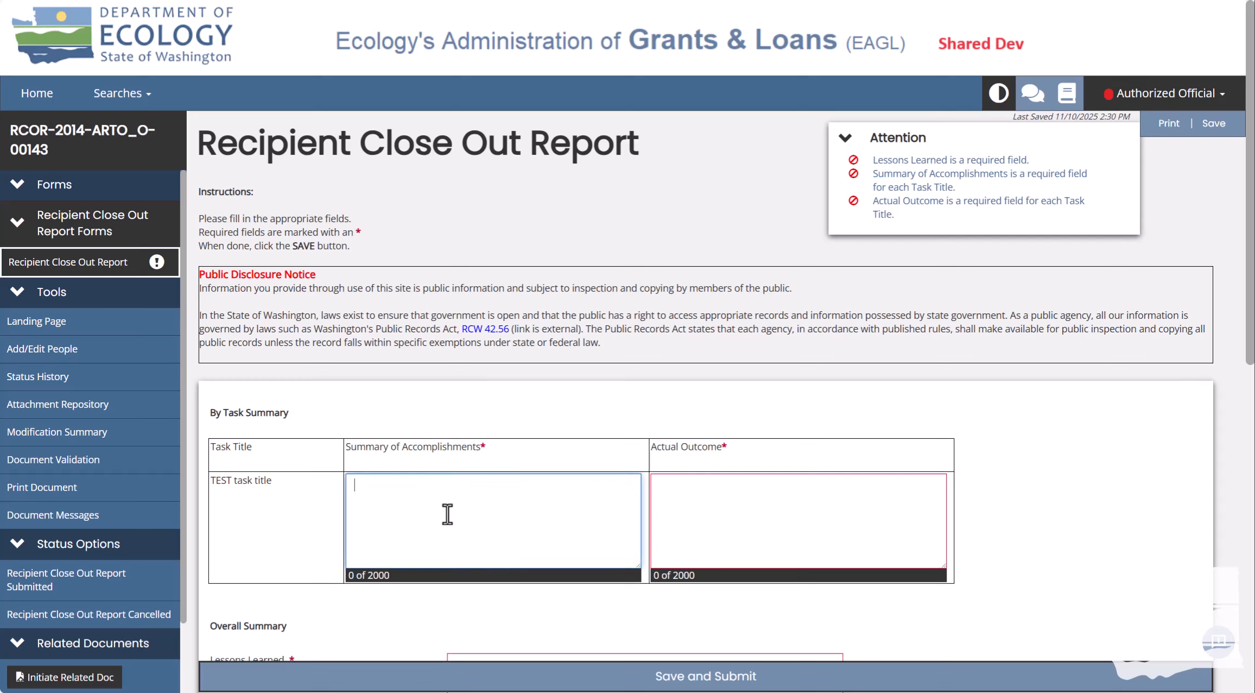
pyautogui.write('Lorem ipsum dolor sit amet, consectetur adipiscing elit, sed do eiusmod tempor incididunt ut labore et dolore magna aliqua. Ut enim ad minim veniam, quis nostrud exercitation ullamco laboris nisi ut aliquip ex ea commodo consequat. Duis aute irure dolor in reprehenderit in voluptate velit esse cillum dolore eu fugiat nulla pariatur. Excepteur sint occaecat cupidatat non proident, sunt in culpa qui officia deserunt mollit anim id est laborum.')
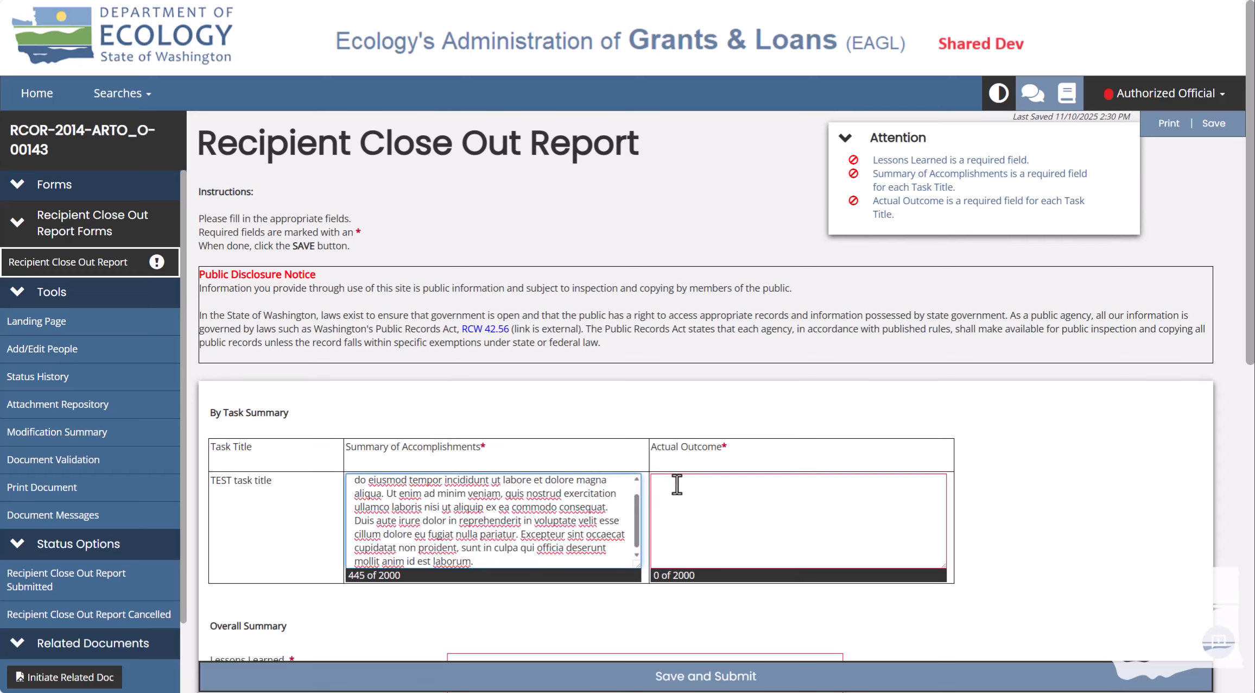
pyautogui.click(736, 511)
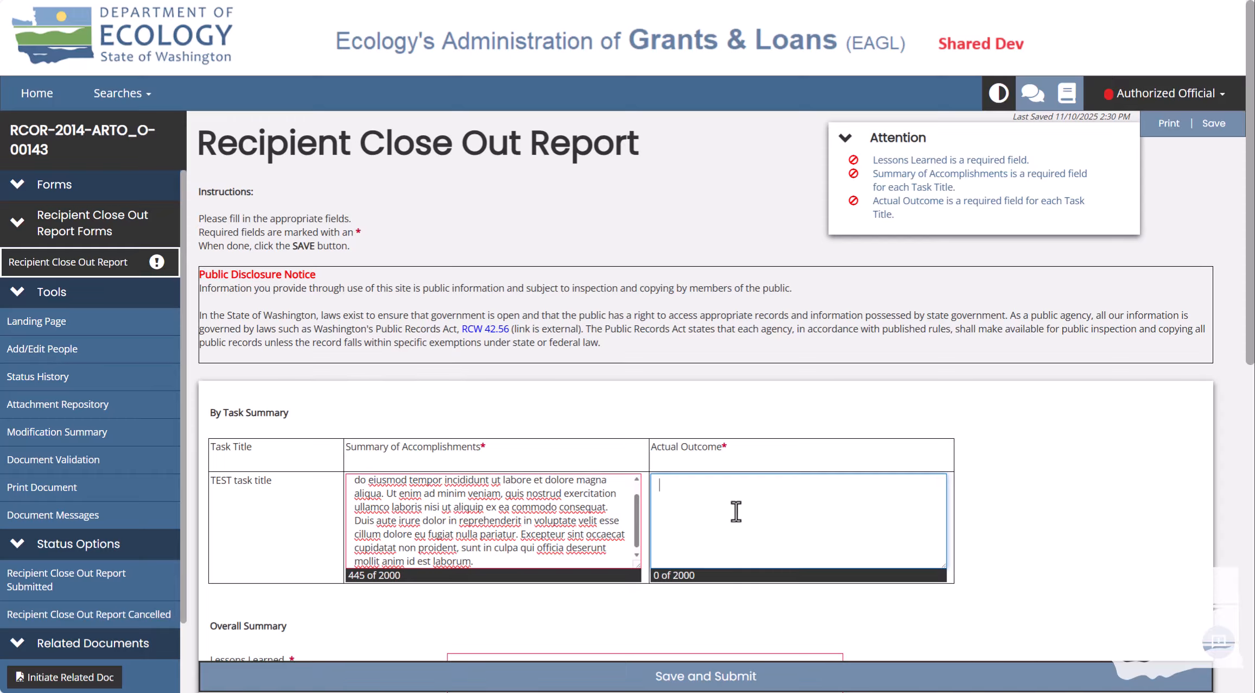
pyautogui.write('Lorem ipsum dolor sit amet, consectetur adipiscing elit, sed do eiusmod tempor incididunt ut labore et dolore magna aliqua. Ut enim ad minim veniam, quis nostrud exercitation ullamco laboris nisi ut aliquip ex ea commodo consequat. Duis aute irure dolor in reprehenderit in voluptate velit esse cillum dolore eu fugiat nulla pariatur. Excepteur sint occaecat cupidatat non proident, sunt in culpa qui officia deserunt mollit anim id est laborum.')
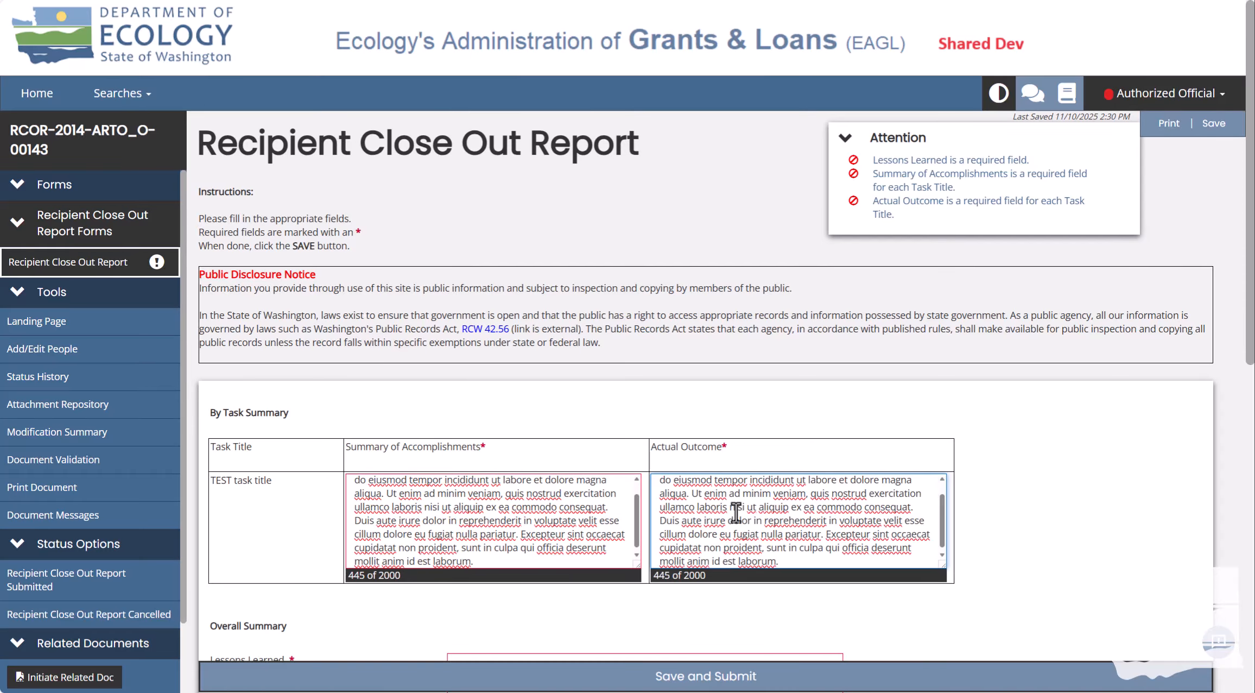
pyautogui.click(1215, 124)
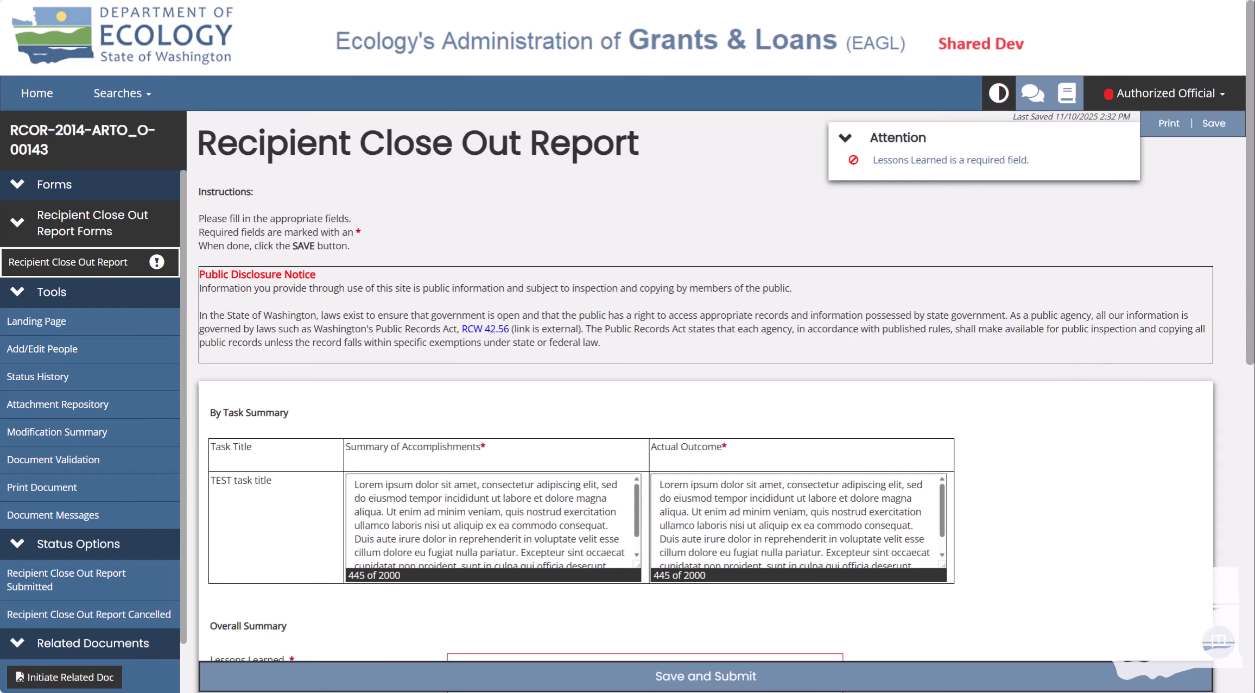
# Paste the 445-character placeholder paragraph into the Overall Summary's Lessons Learned field.
pyautogui.moveTo(1248, 261); pyautogui.dragTo(1247, 456)
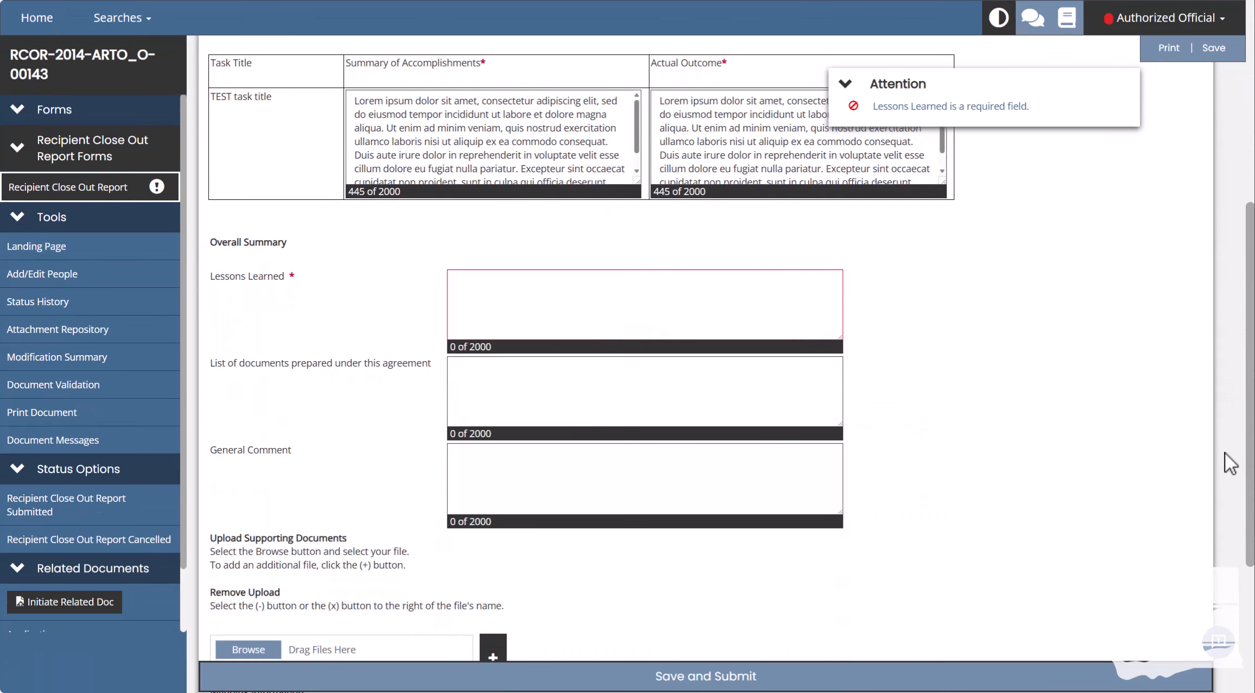
pyautogui.click(662, 274)
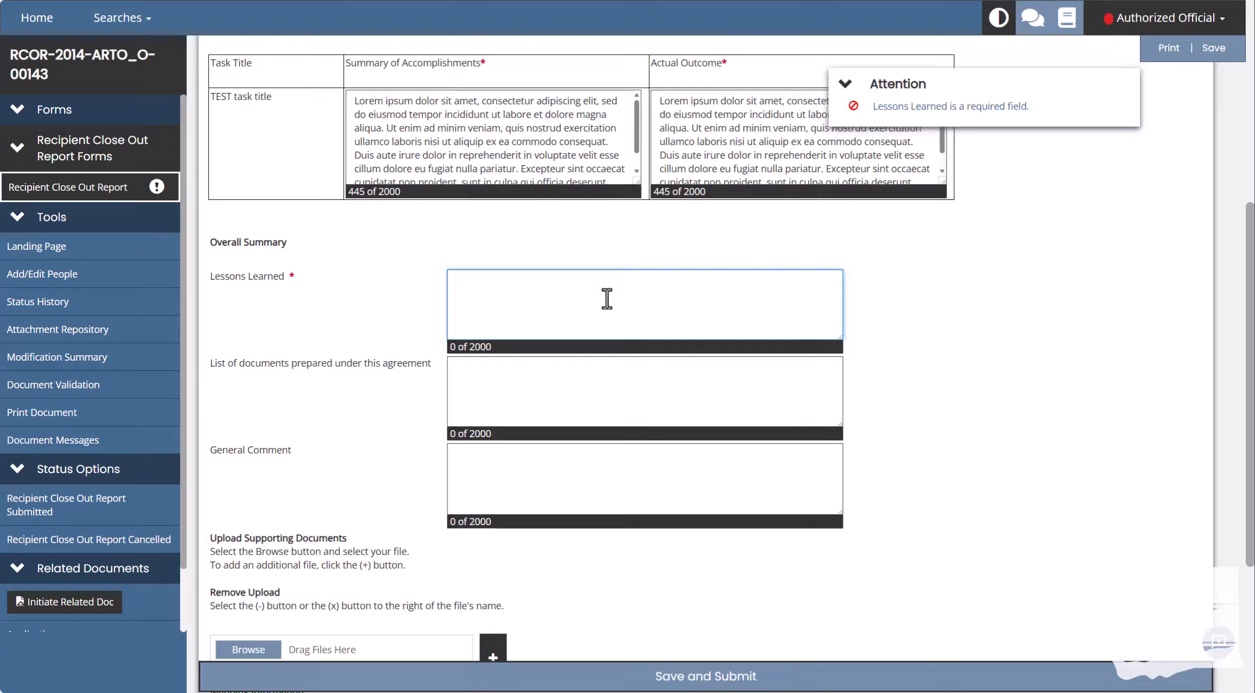
pyautogui.write('Lorem ipsum dolor sit amet, consectetur adipiscing elit, sed do eiusmod tempor incididunt ut labore et dolore magna aliqua. Ut enim ad minim veniam, quis nostrud exercitation ullamco laboris nisi ut aliquip ex ea commodo consequat. Duis aute irure dolor in reprehenderit in voluptate velit esse cillum dolore eu fugiat nulla pariatur. Excepteur sint occaecat cupidatat non proident, sunt in culpa qui officia deserunt mollit anim id est laborum.')
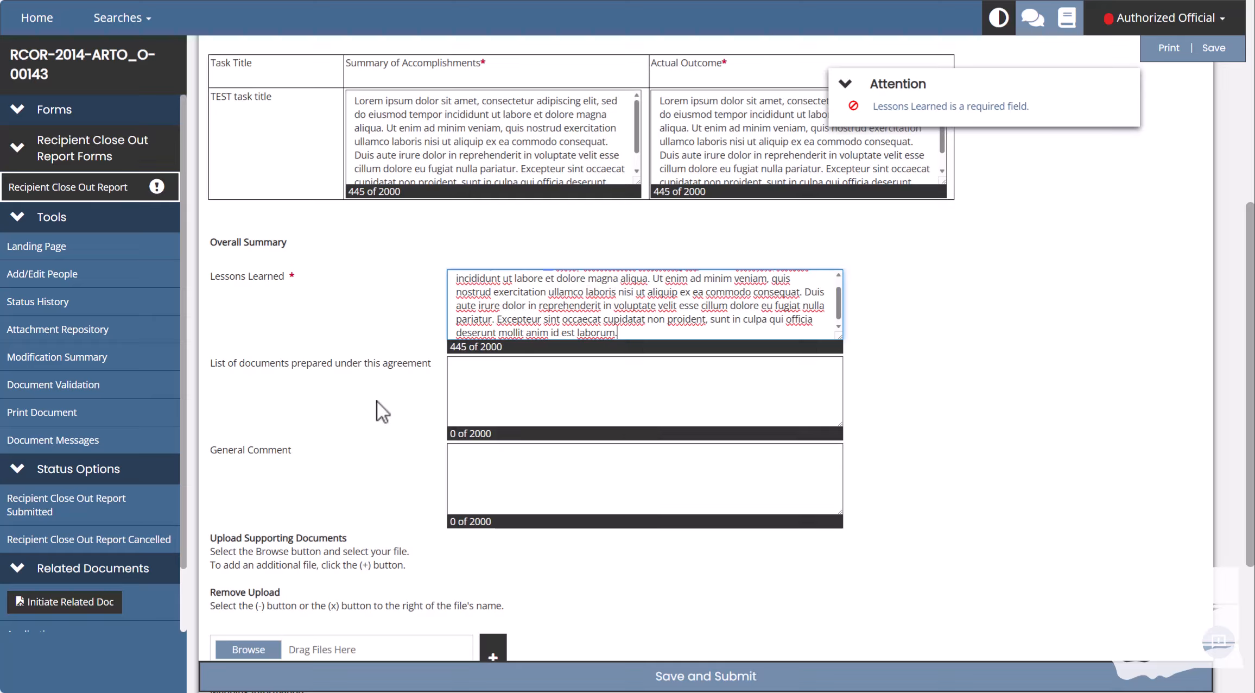
pyautogui.click(377, 401)
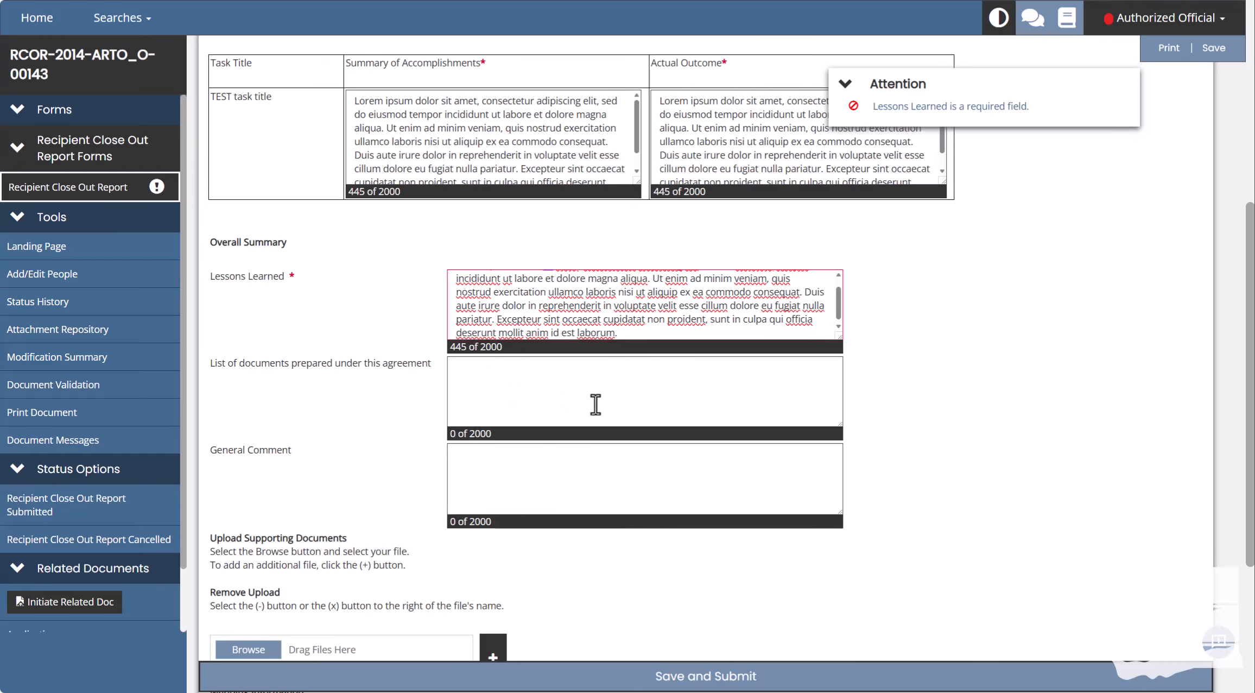
pyautogui.scroll(-2, 319, 497)
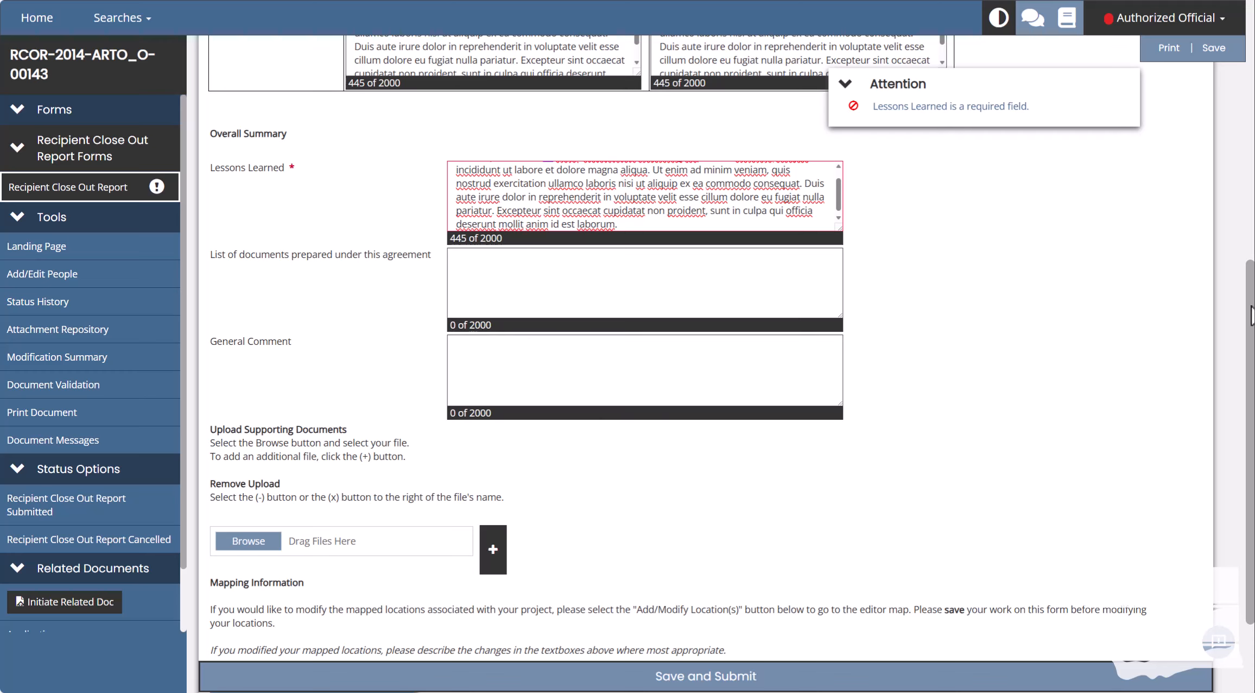
pyautogui.scroll(-3, 1251, 315)
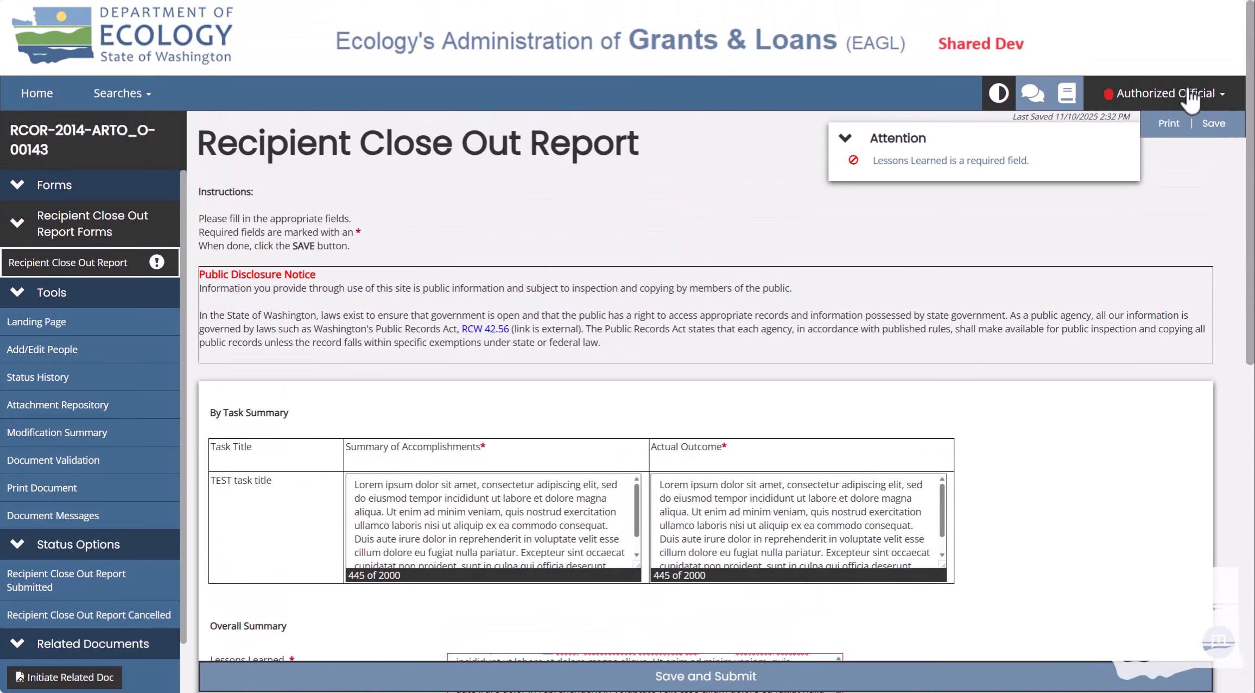
# Save RCOR-2014-ARTO_O-00143 and check both task summaries show 445 of 2000 characters.
pyautogui.click(1214, 124)
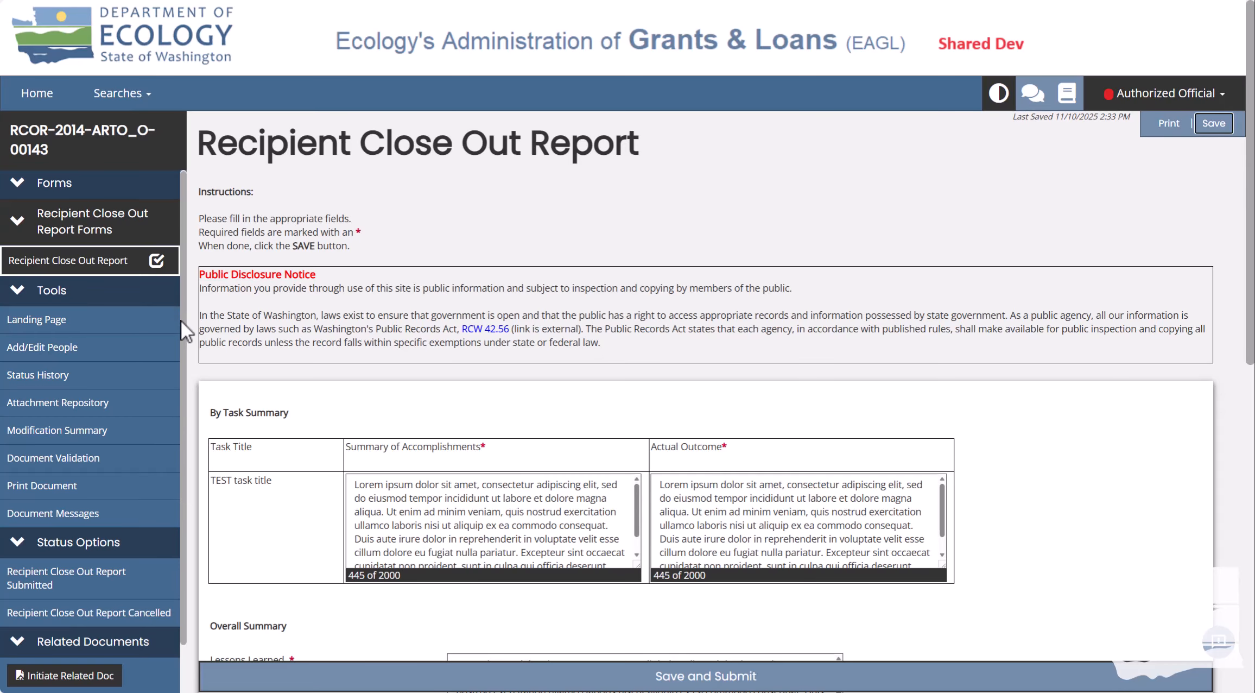
pyautogui.scroll(-2, 180, 321)
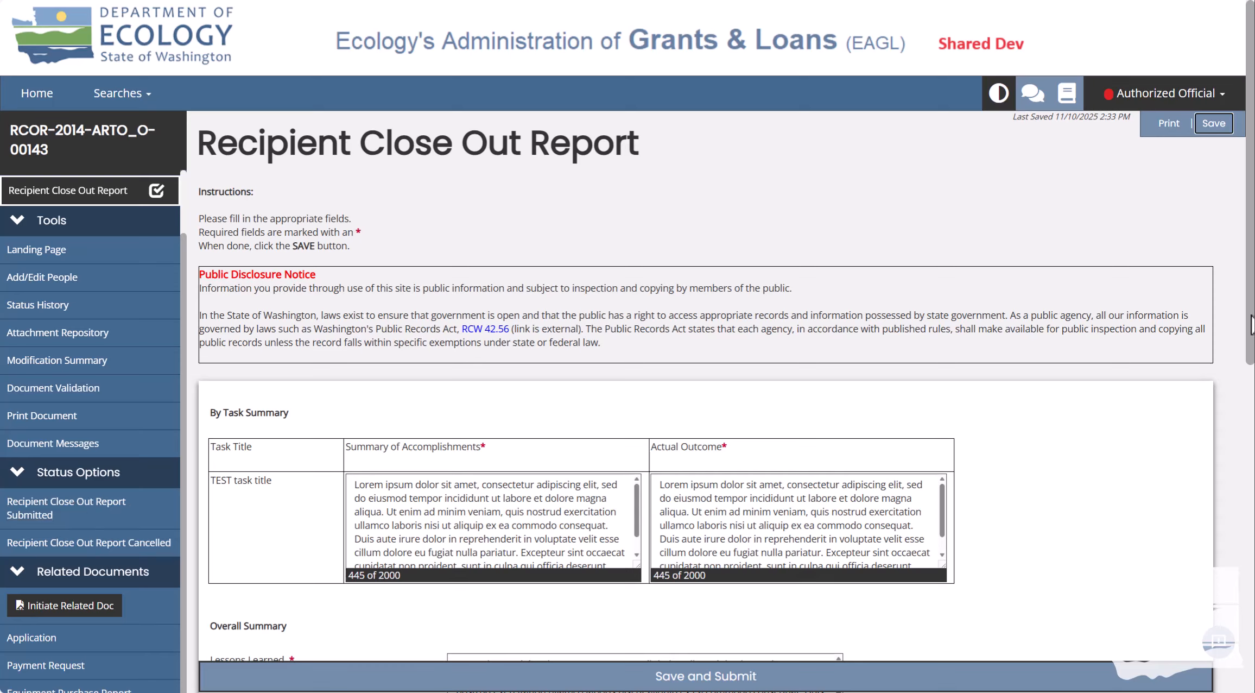
# Save and submit the report, confirming the status change to Recipient Close Out Report Submitted.
pyautogui.click(905, 680)
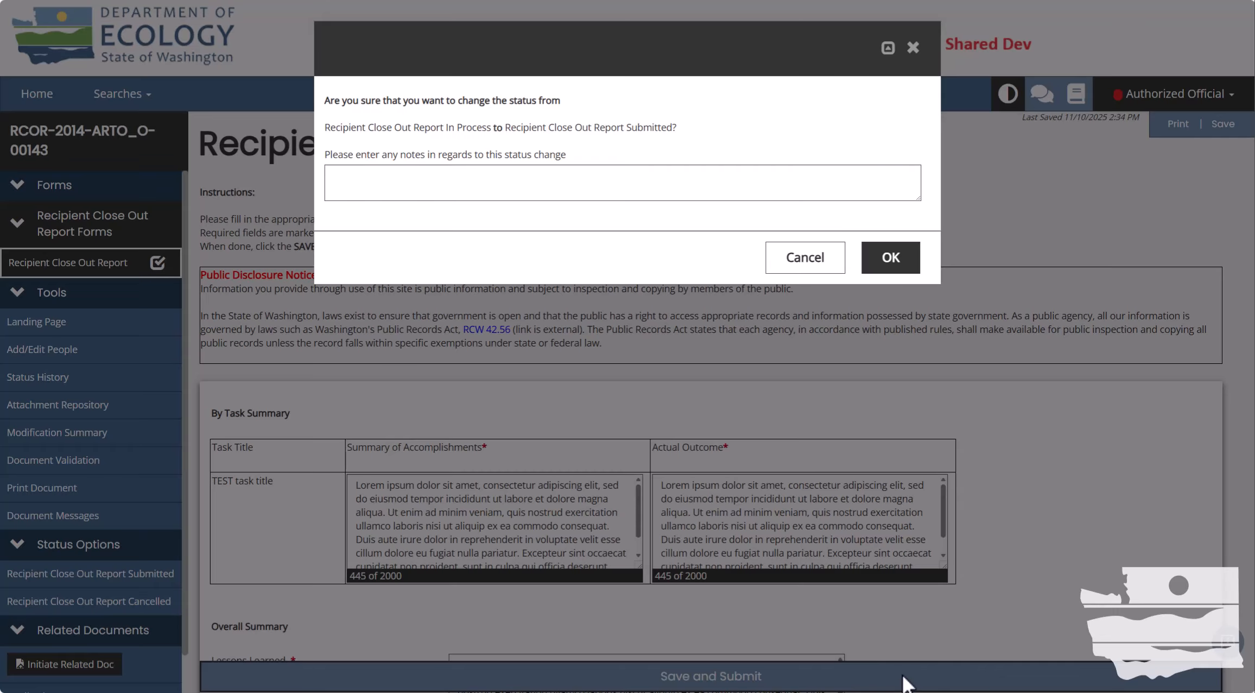
pyautogui.click(893, 260)
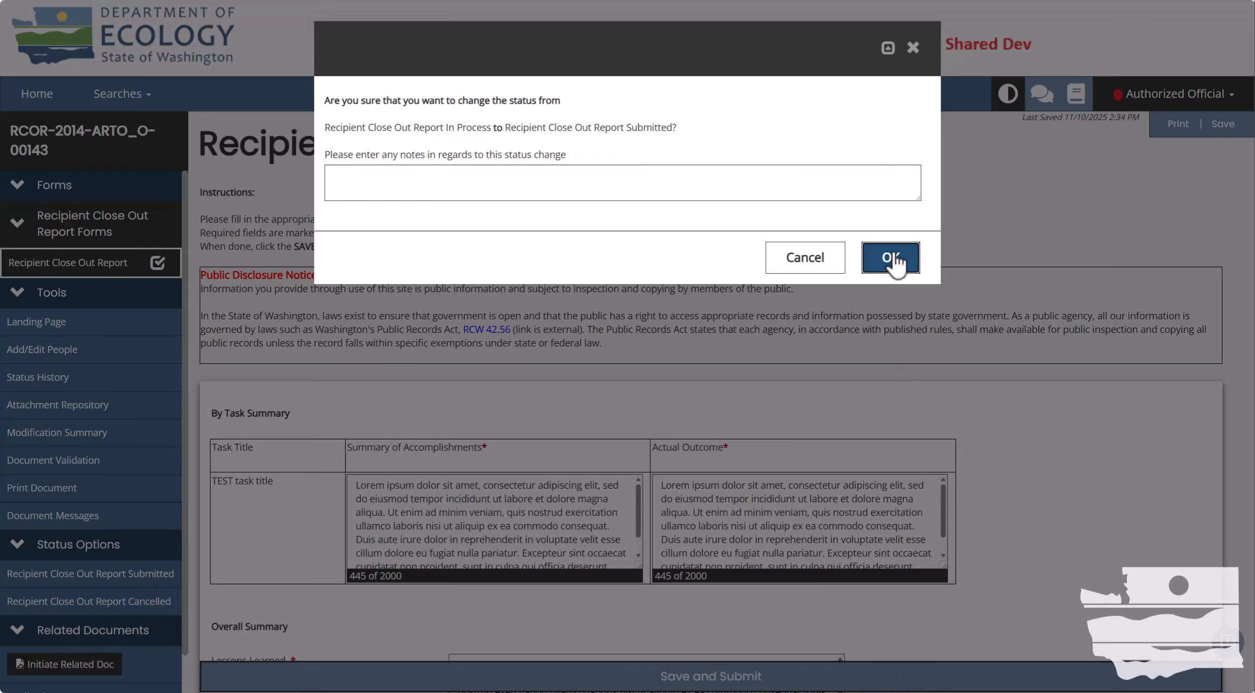